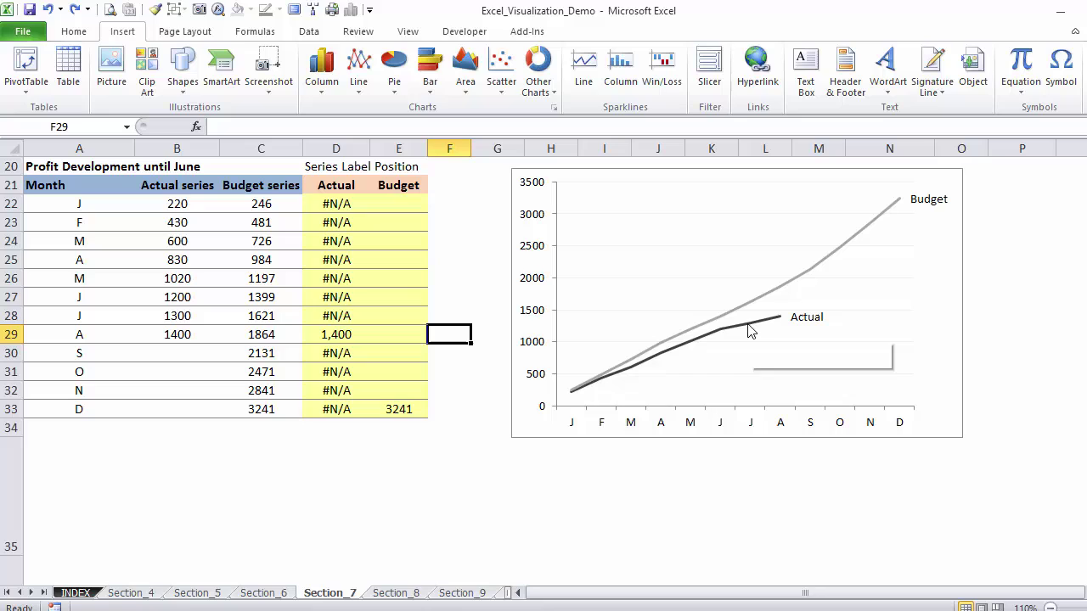
# Step: Enter 1600 as the September value in the Actual series column, cell B30
pyautogui.click(179, 355)
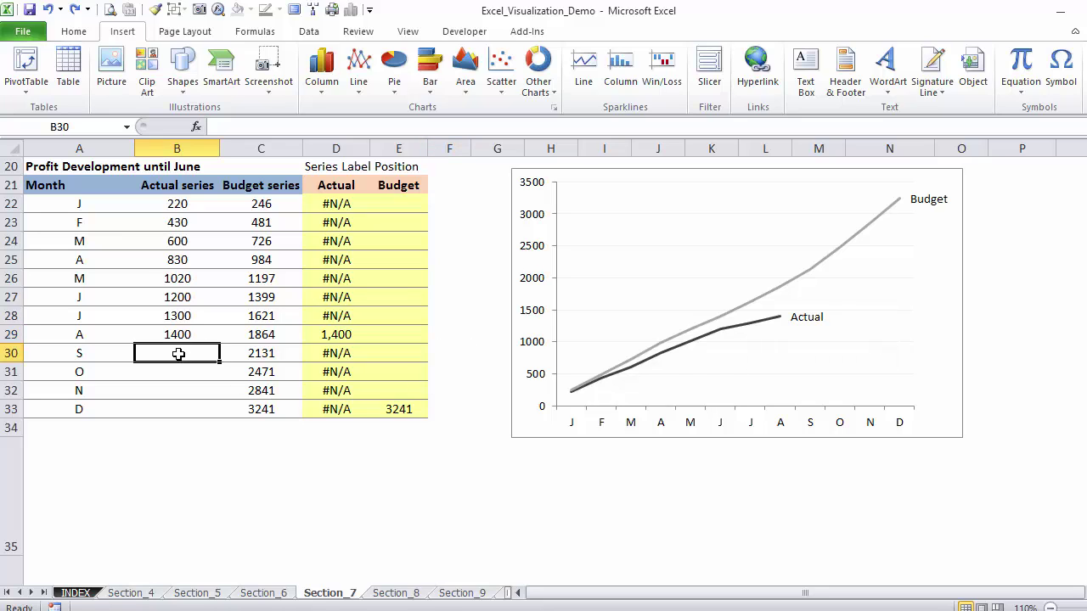
pyautogui.write('1600')
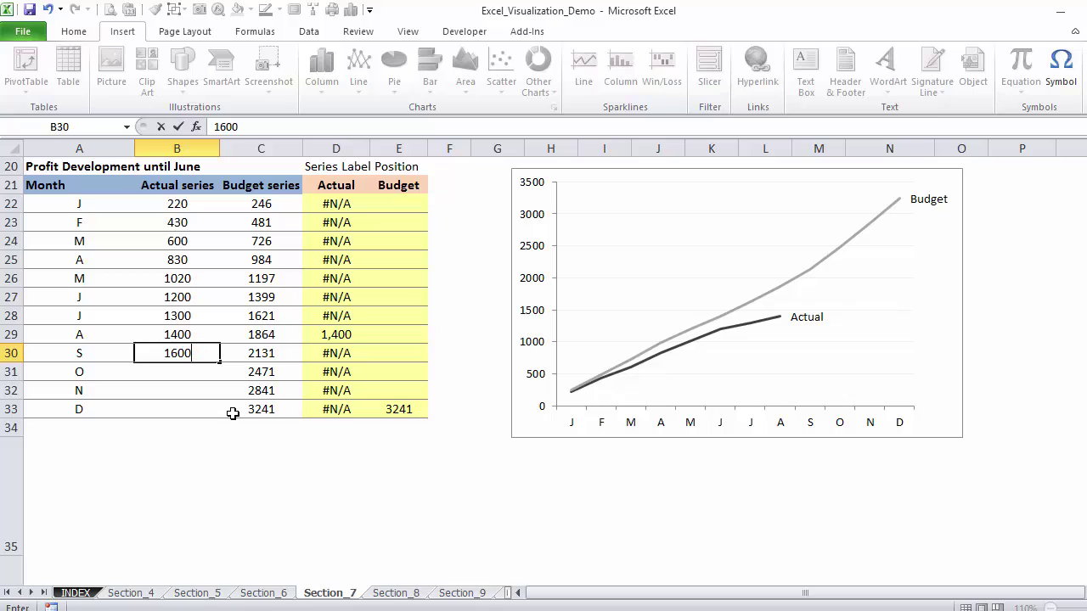
pyautogui.hotkey('ctrl', 'Return')
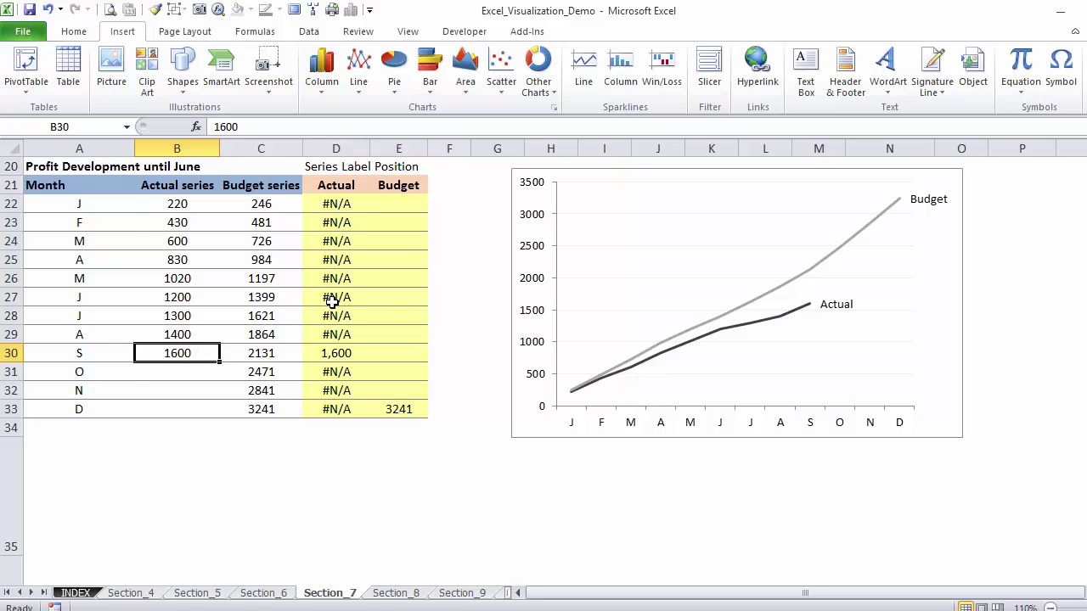
# Step: Delete the existing line chart and clear the Series Label Position cells D22:E33
pyautogui.click(571, 176)
pyautogui.press('Delete')
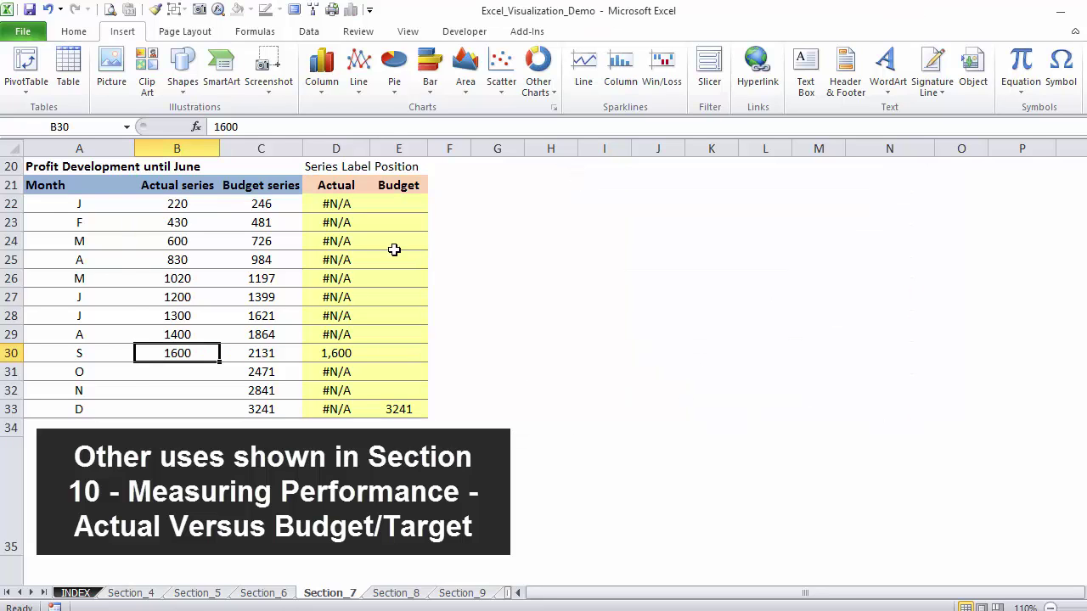
pyautogui.moveTo(342, 203); pyautogui.dragTo(405, 408)
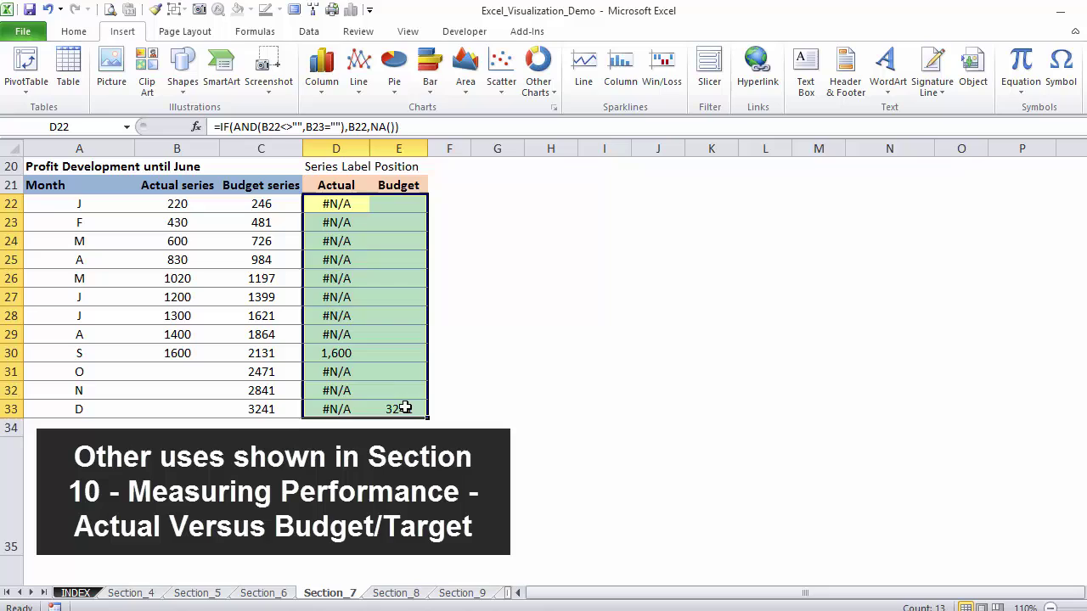
pyautogui.press('Delete')
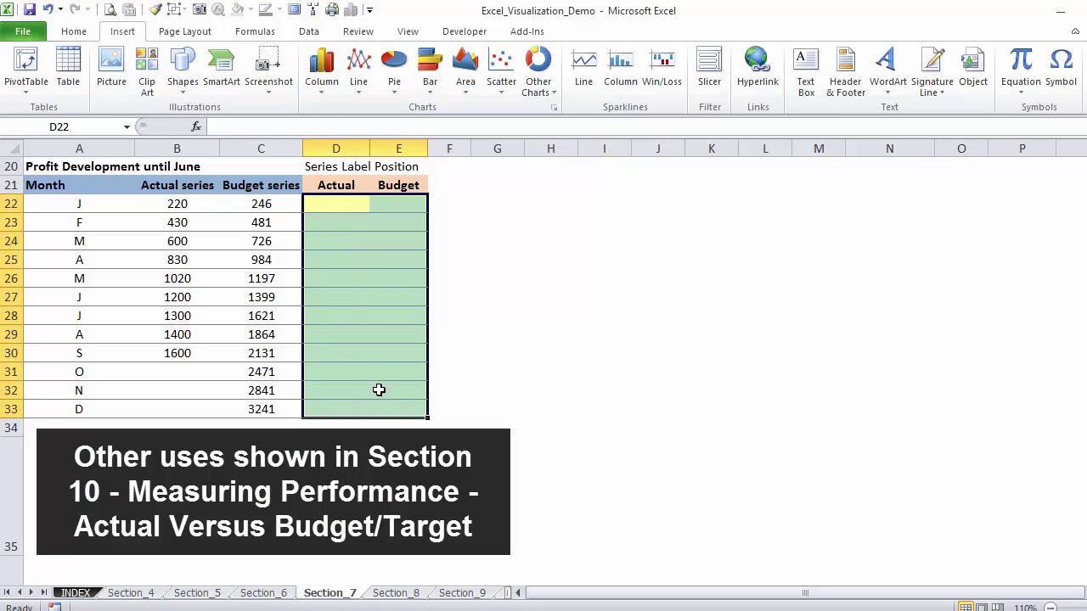
# Step: Enter =C33 in E33 so the December Budget label position references the Budget series
pyautogui.click(417, 387)
pyautogui.click(413, 410)
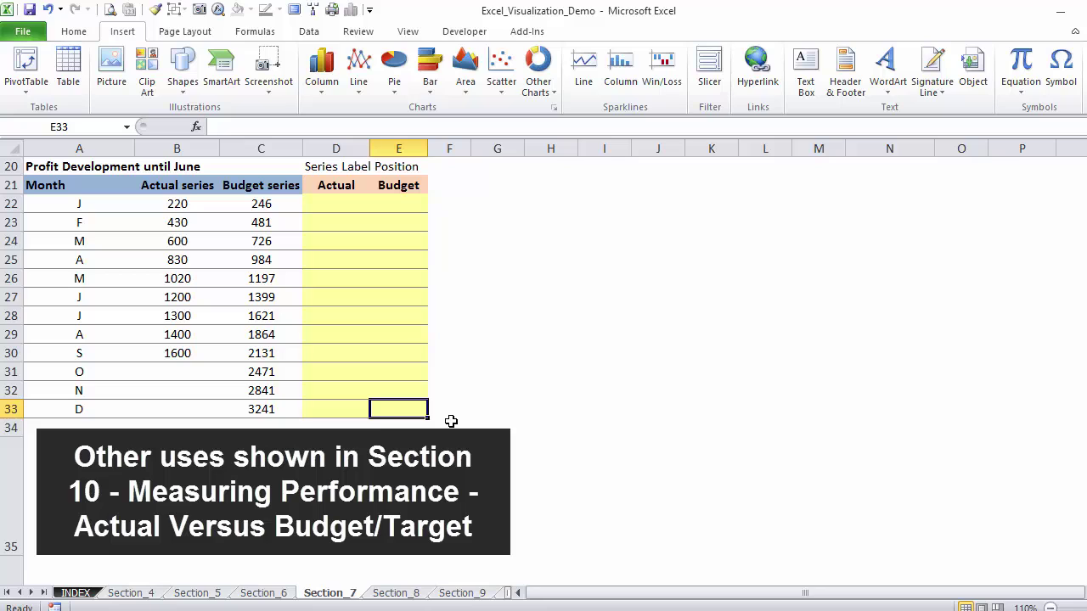
pyautogui.write('=')
pyautogui.click(261, 410)
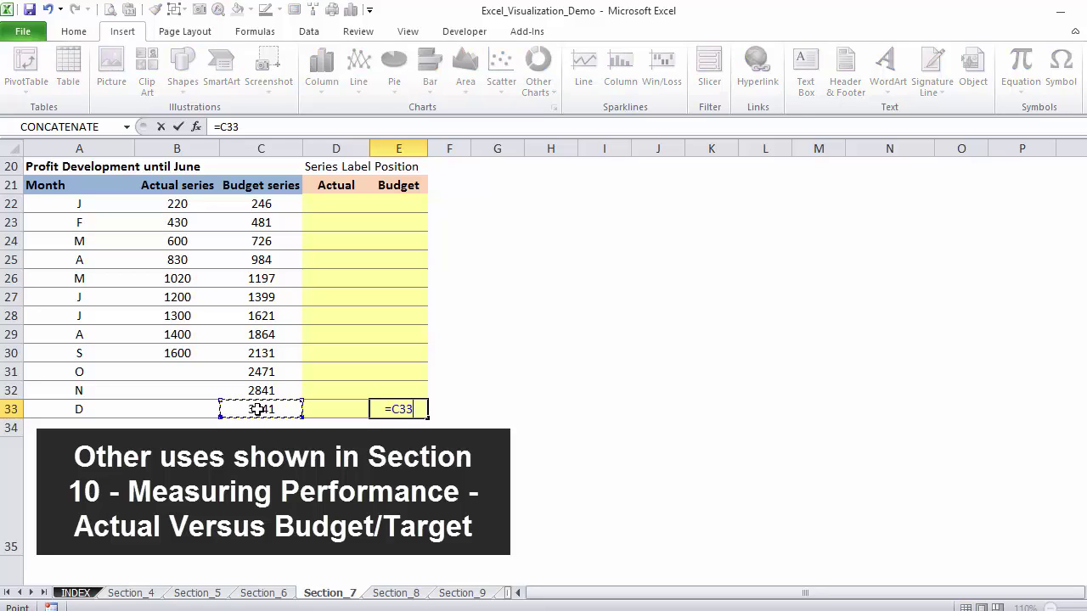
pyautogui.hotkey('ctrl', 'Return')
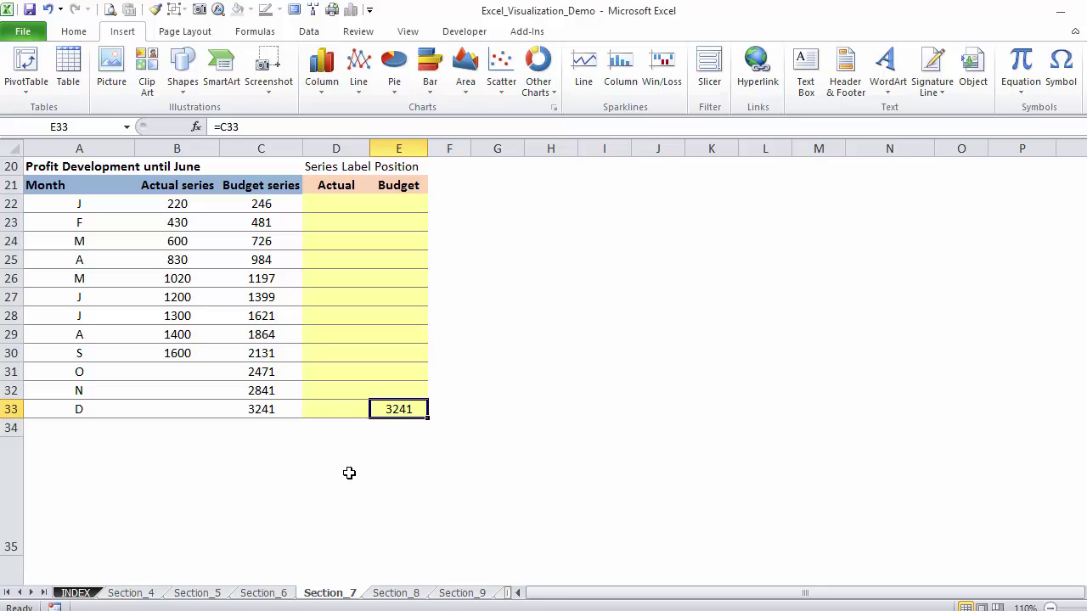
# Step: Enter =B30 in D30 so the September Actual label position references the Actual series
pyautogui.press('Left')
pyautogui.press('Left')
pyautogui.press('Right')
pyautogui.press('Right')
pyautogui.press('Left')
pyautogui.press('Up')
pyautogui.press('Up')
pyautogui.press('Up')
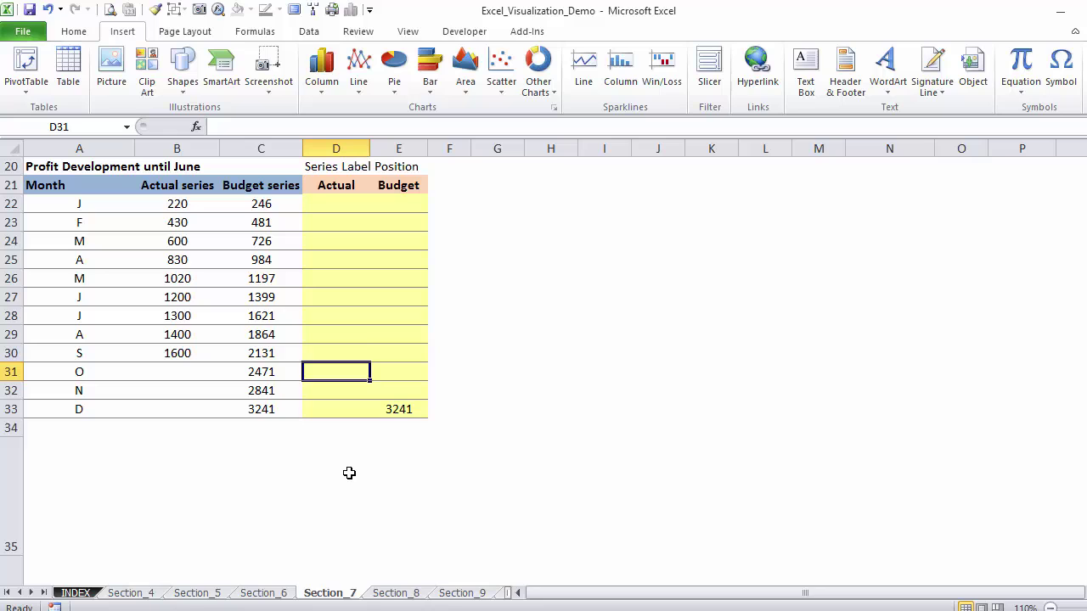
pyautogui.write('=')
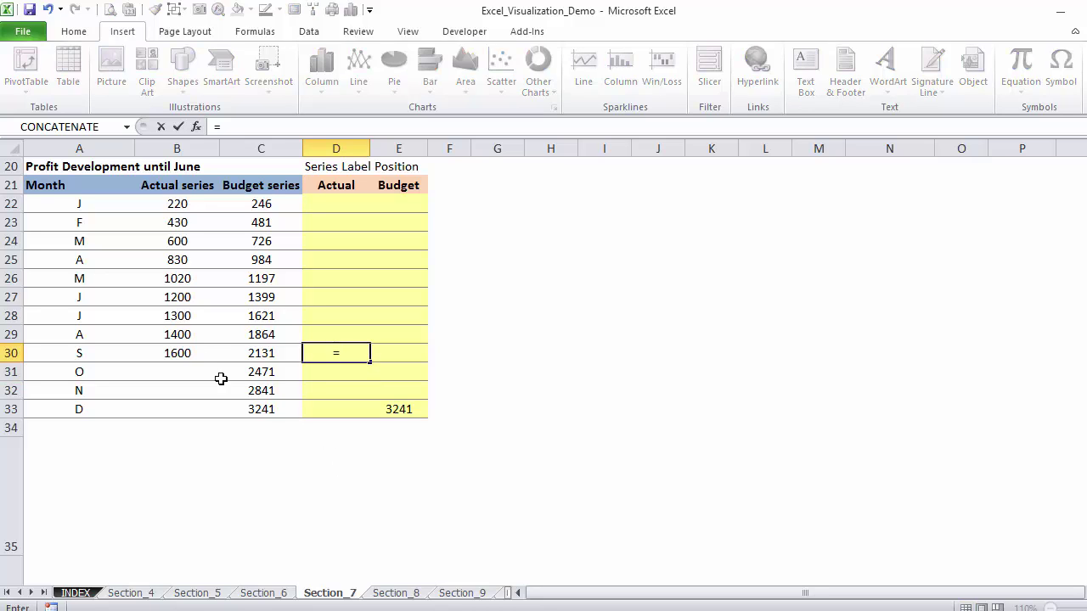
pyautogui.click(180, 354)
pyautogui.hotkey('ctrl', 'Return')
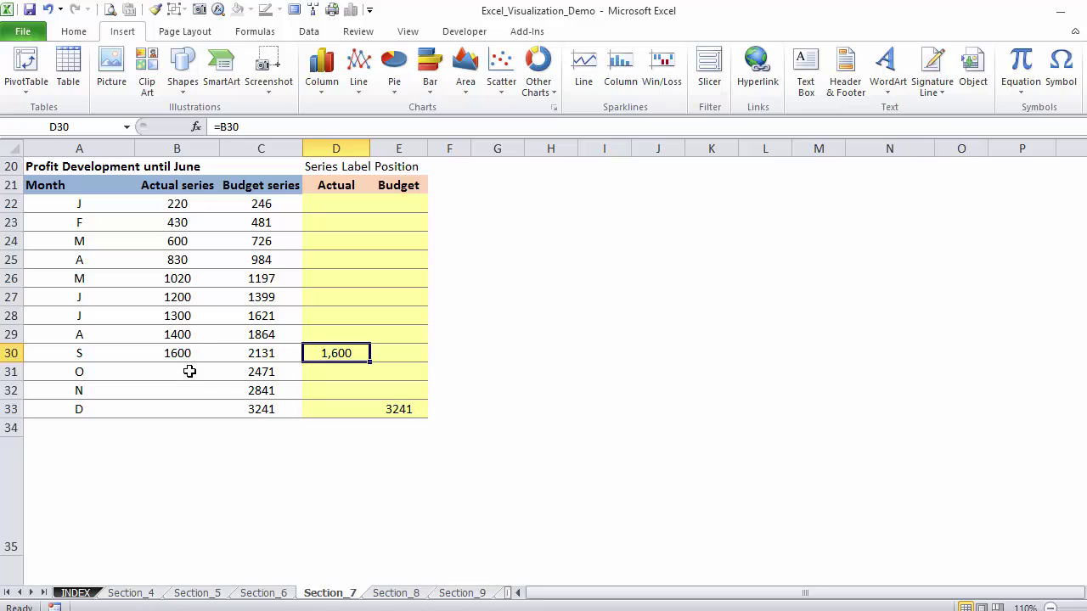
pyautogui.click(189, 372)
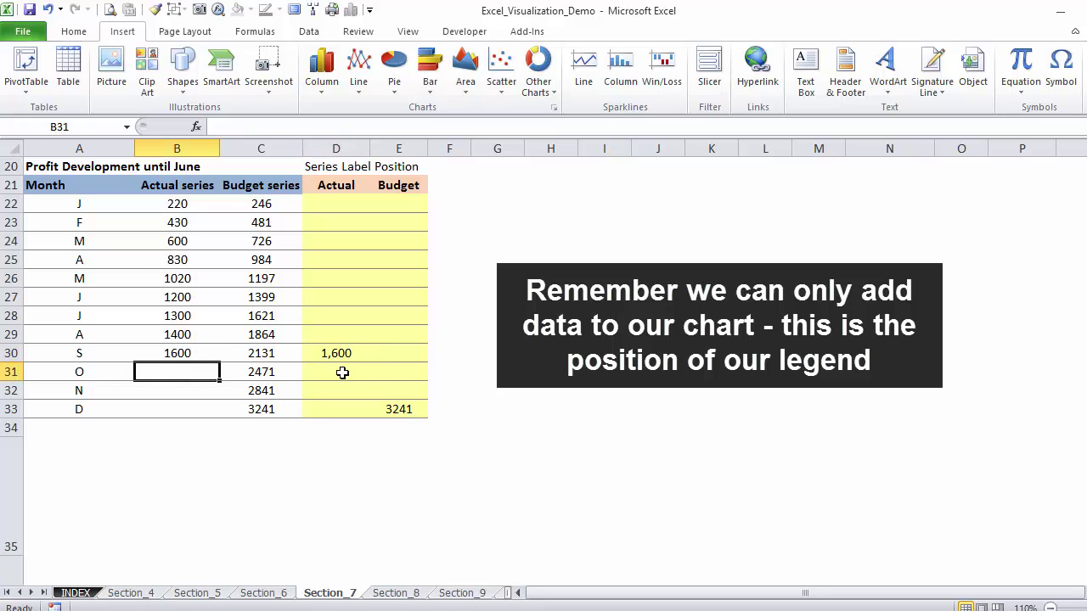
pyautogui.click(342, 373)
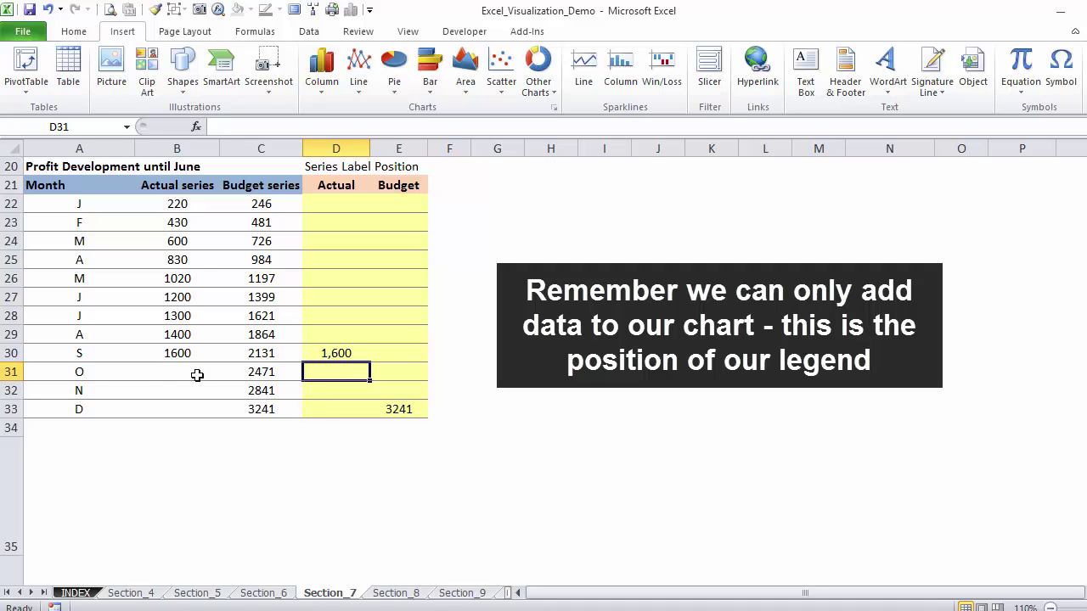
pyautogui.click(178, 355)
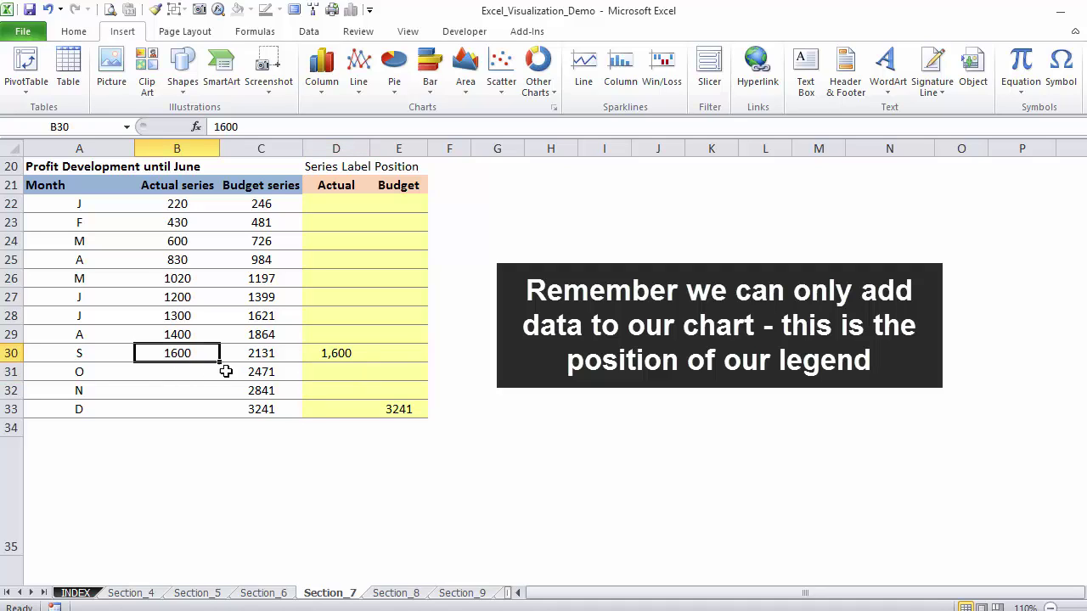
pyautogui.click(324, 354)
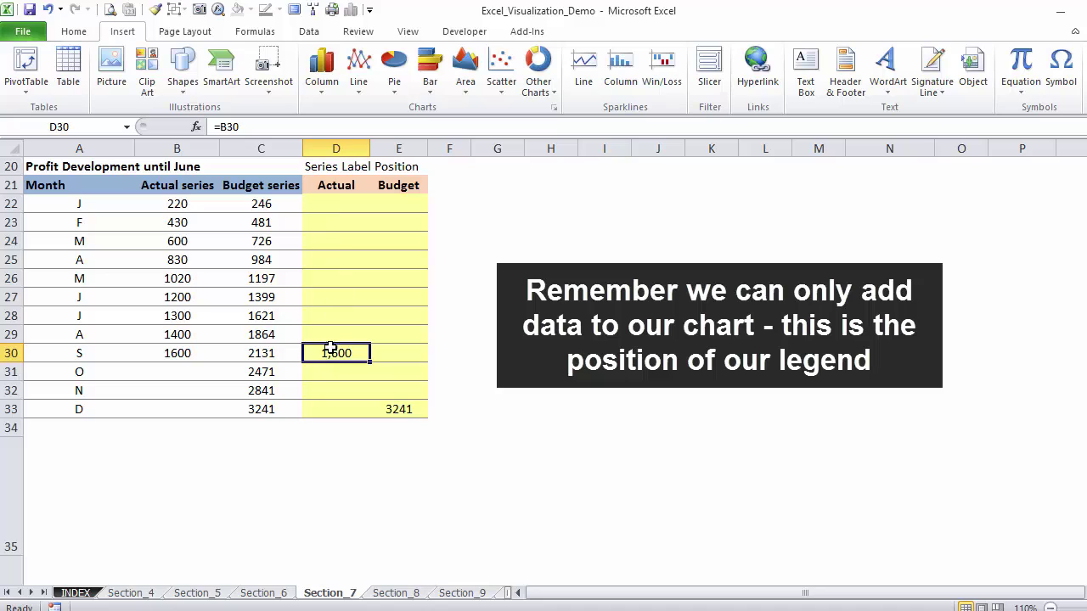
# Step: Insert a 2-D line chart from the range A21:E33 and place it beside the table
pyautogui.moveTo(40, 180); pyautogui.dragTo(396, 408)
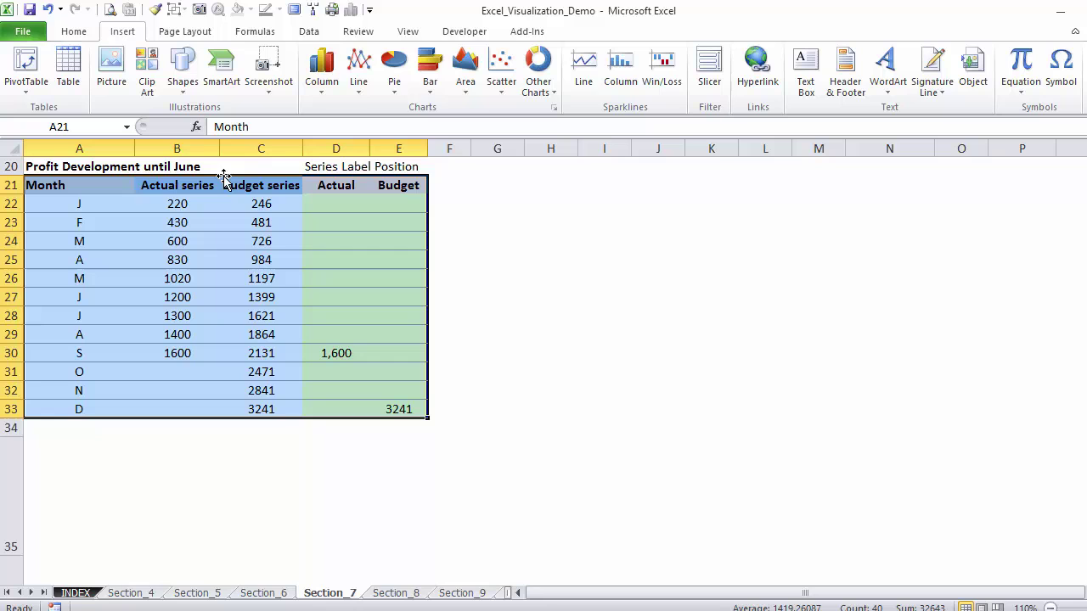
pyautogui.click(359, 89)
pyautogui.click(360, 131)
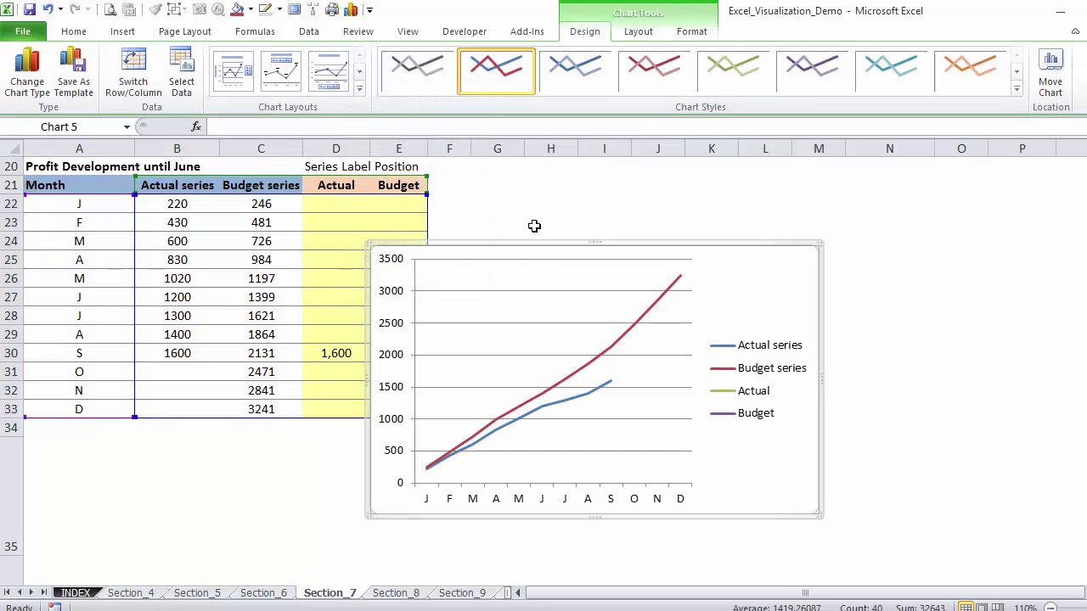
pyautogui.moveTo(538, 247); pyautogui.dragTo(675, 193)
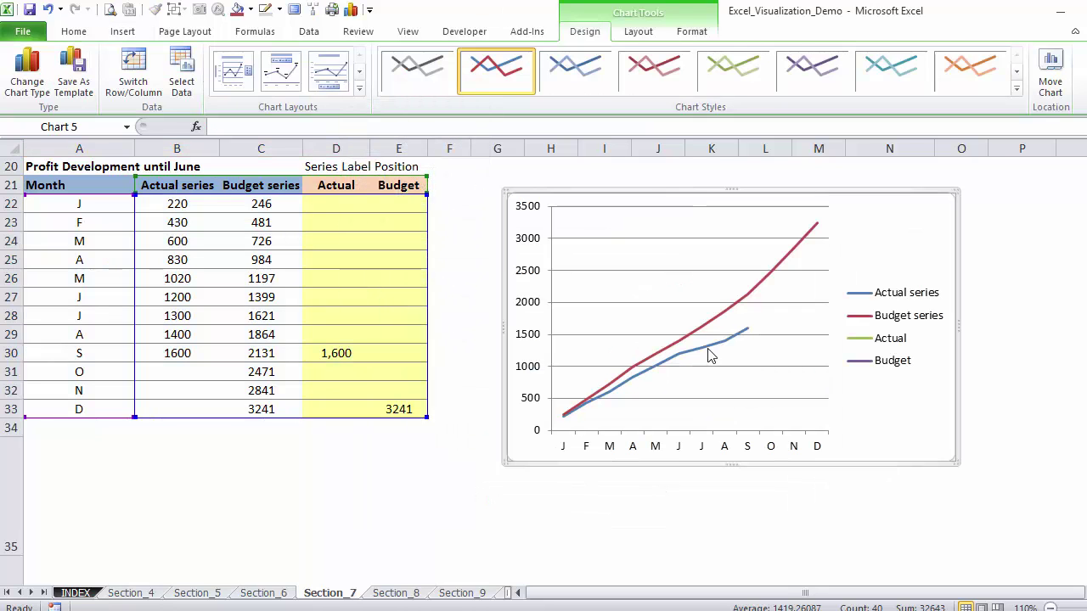
# Step: Set the line colour of the Actual series to dark grey and of the Budget series to light grey
pyautogui.click(692, 348)
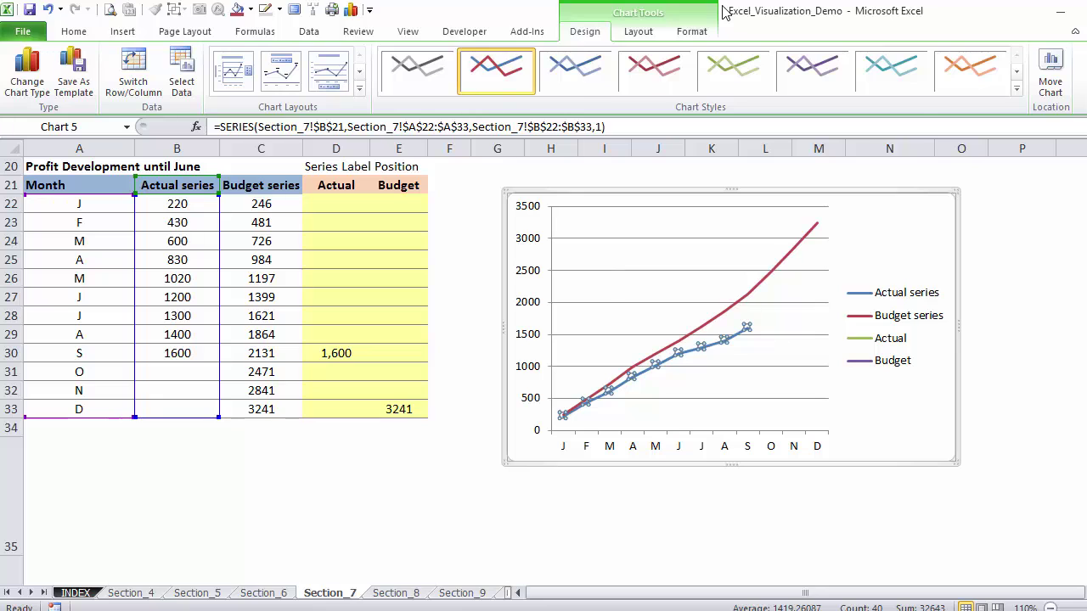
pyautogui.click(691, 32)
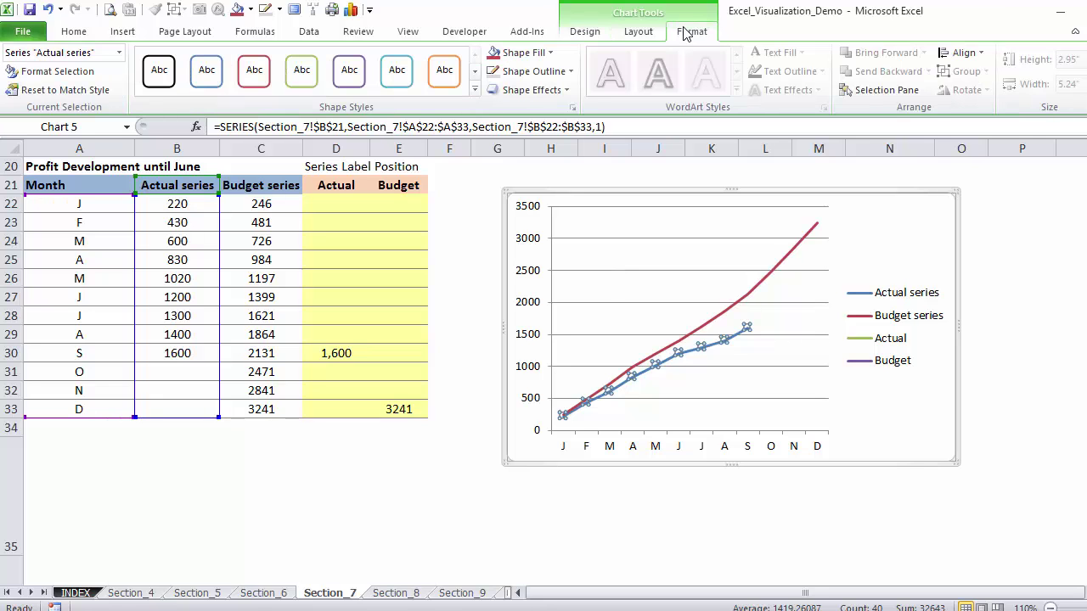
pyautogui.click(575, 78)
pyautogui.click(515, 172)
pyautogui.click(712, 328)
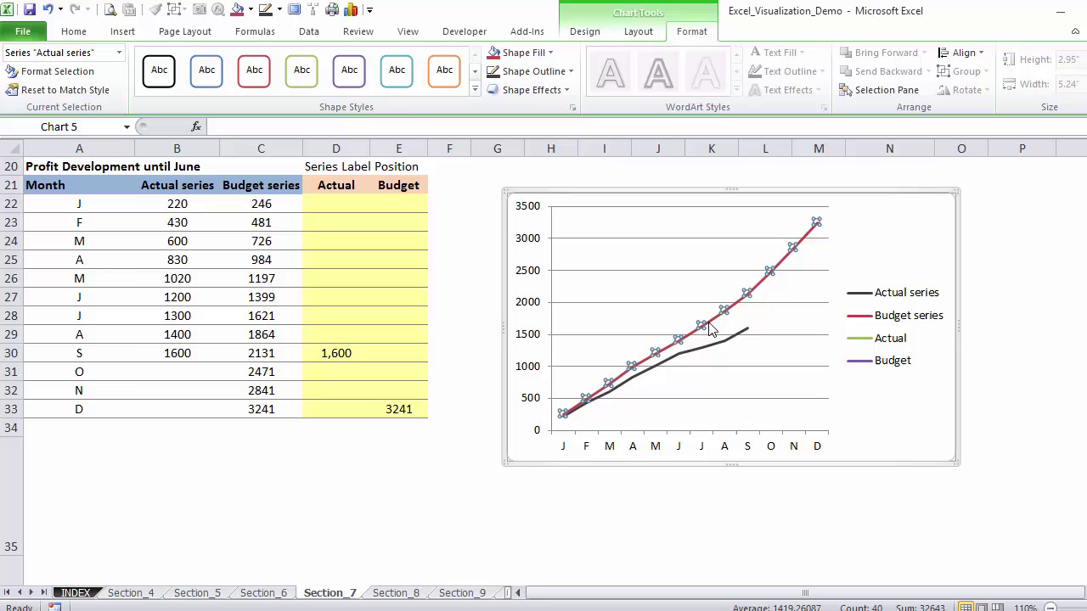
pyautogui.click(532, 71)
pyautogui.click(499, 175)
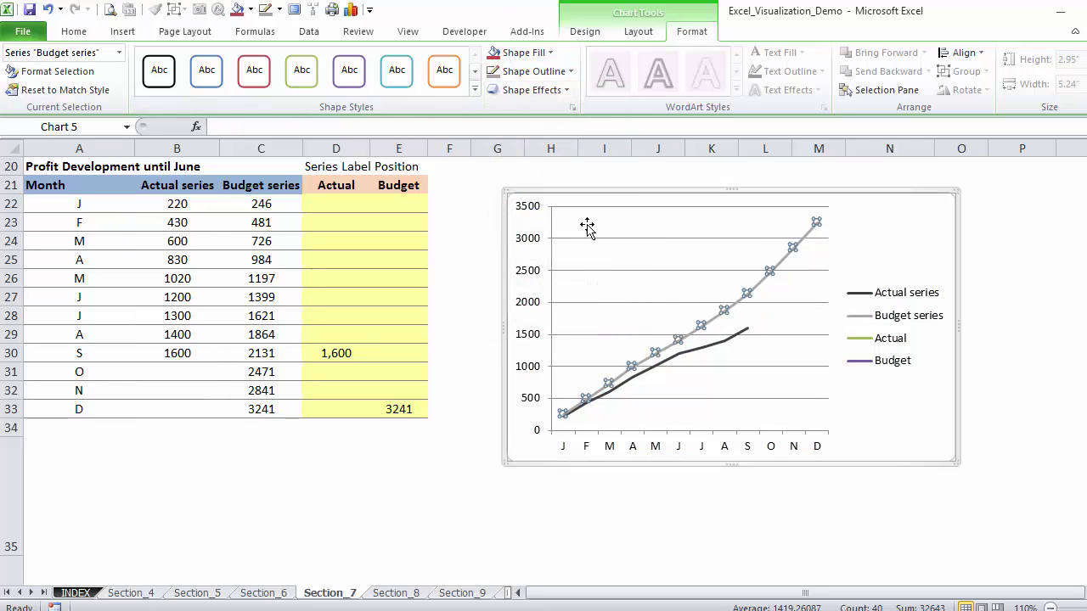
# Step: Add data labels to the right of the data point of the "Budget" label-position series
pyautogui.click(807, 367)
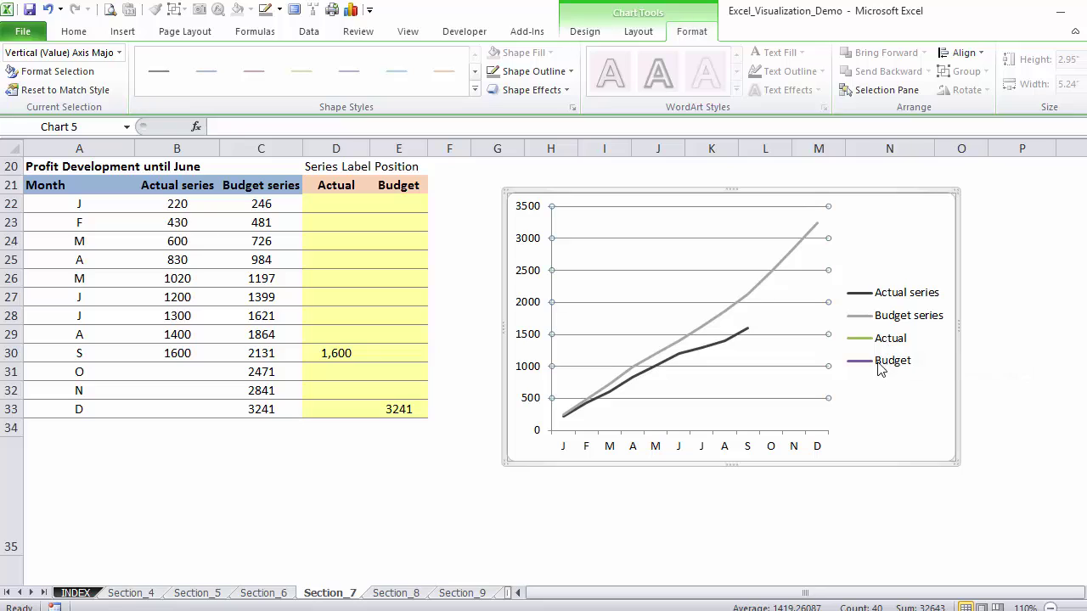
pyautogui.click(522, 386)
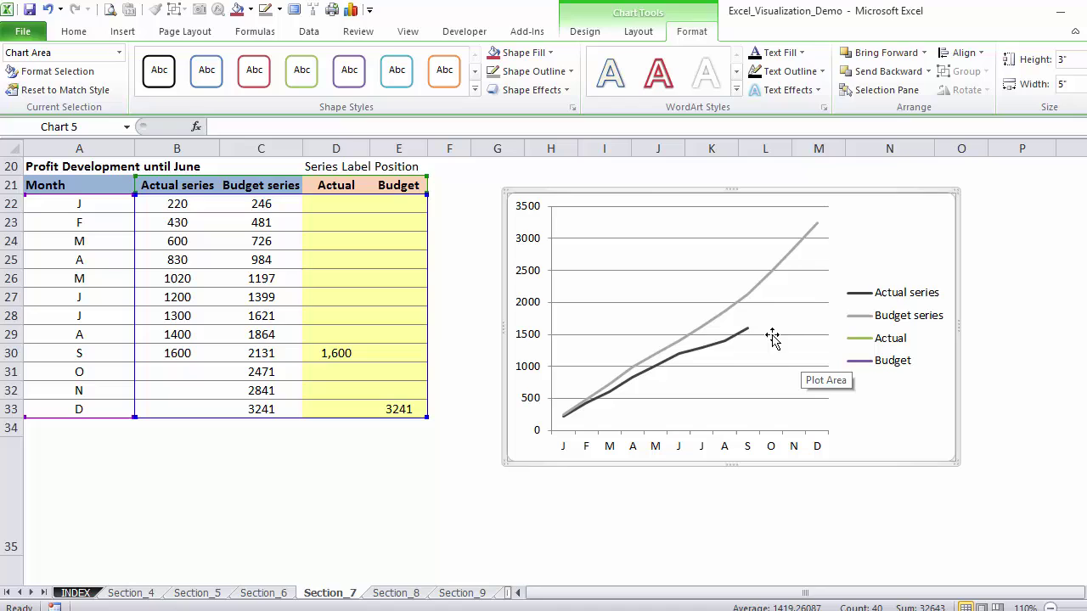
pyautogui.click(120, 53)
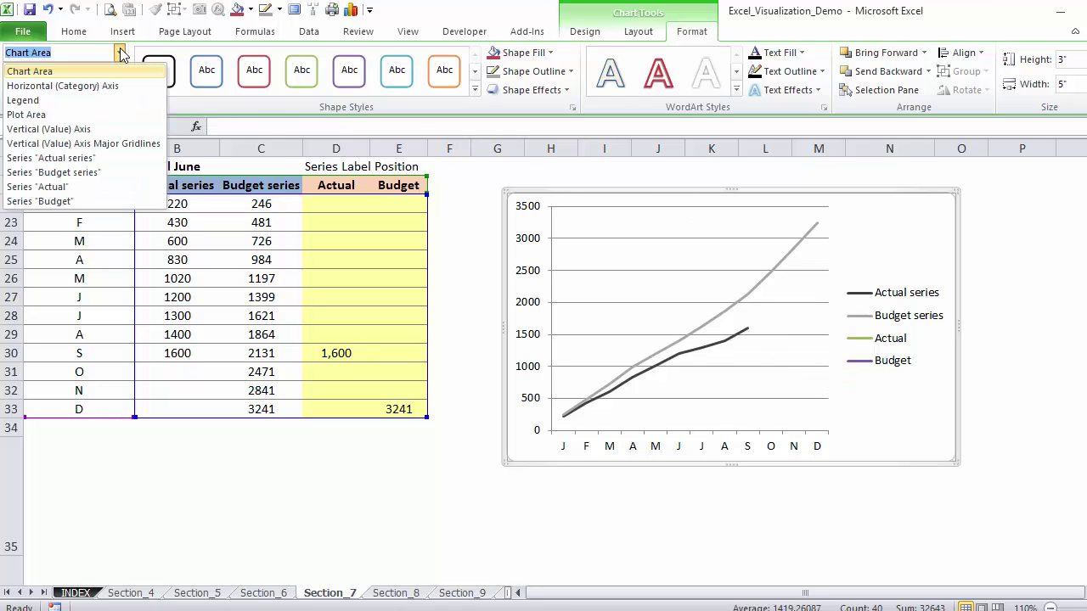
pyautogui.click(86, 201)
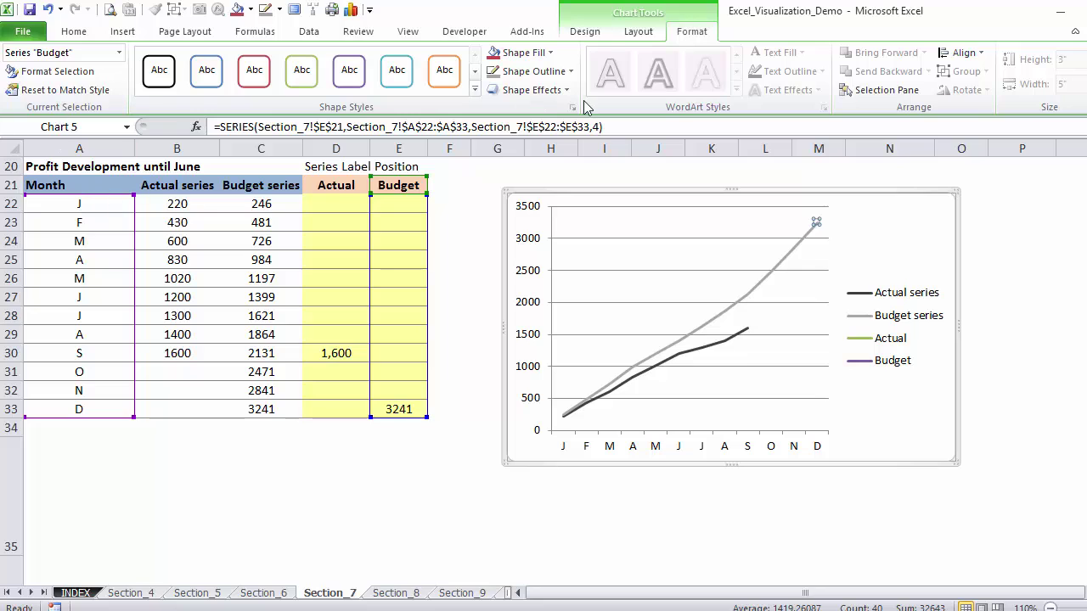
pyautogui.click(646, 32)
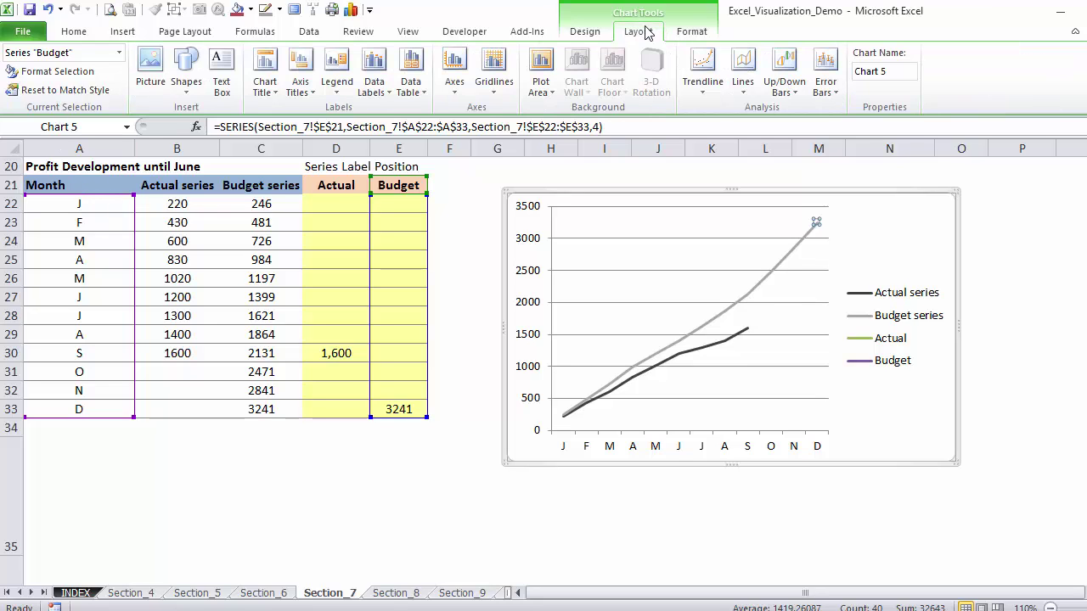
pyautogui.click(388, 92)
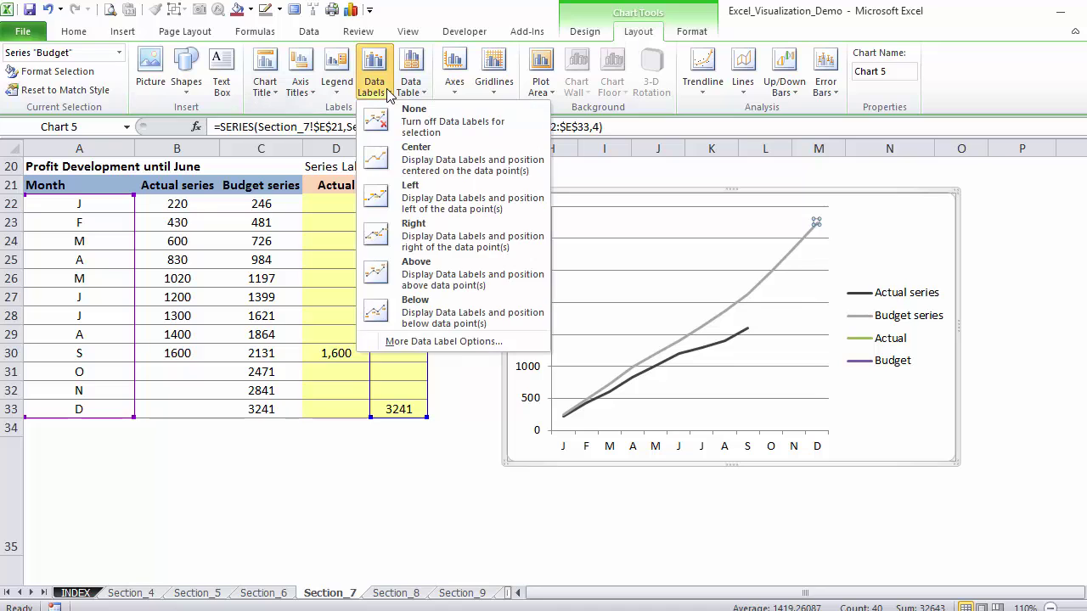
pyautogui.click(435, 246)
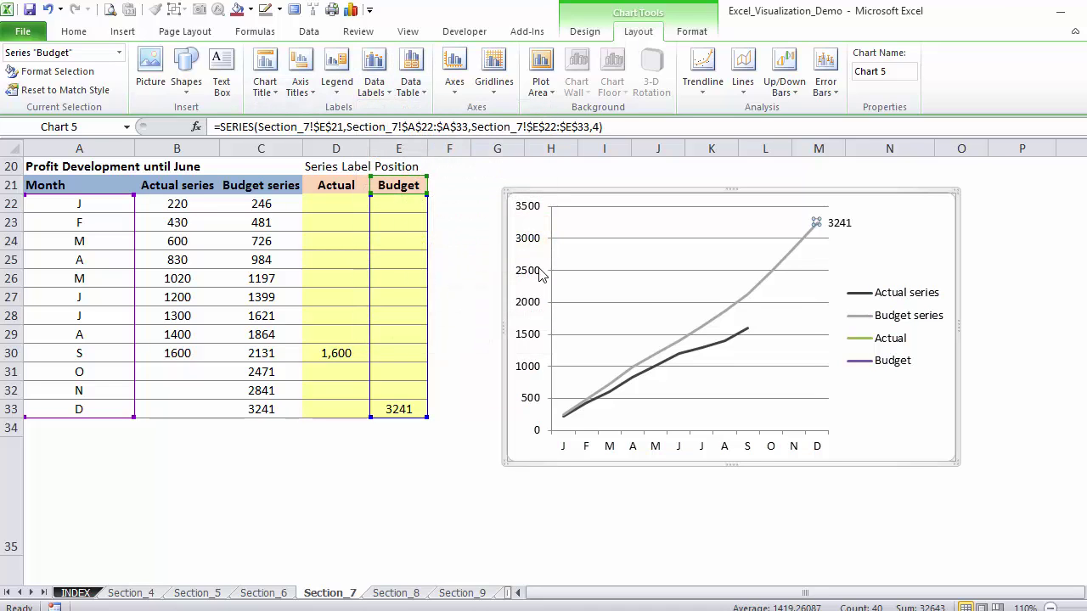
# Step: Format the Budget data label to show the series name instead of the value
pyautogui.rightClick(839, 222)
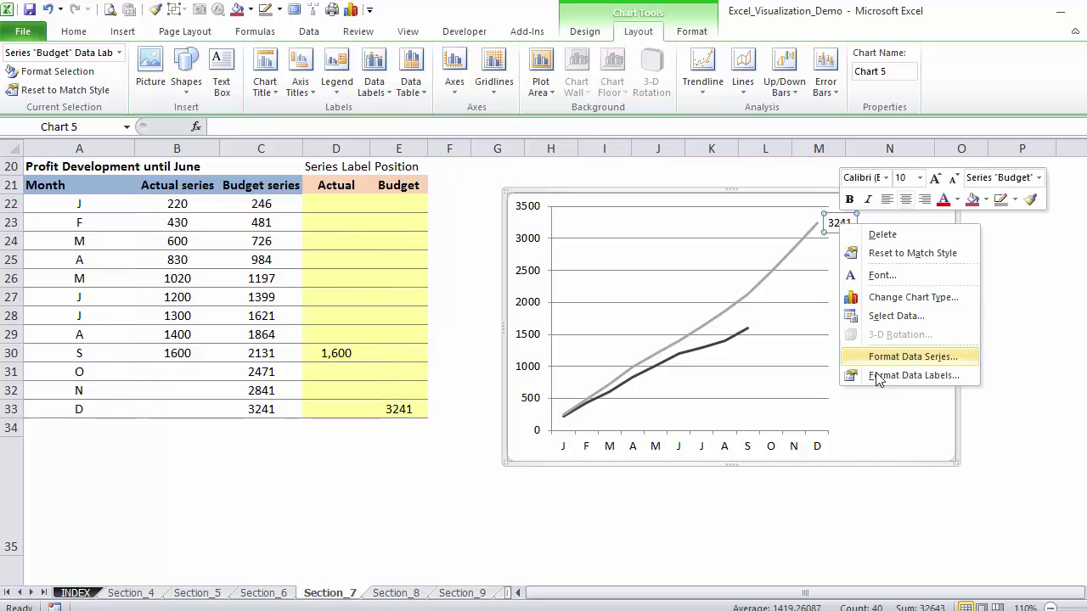
pyautogui.click(881, 377)
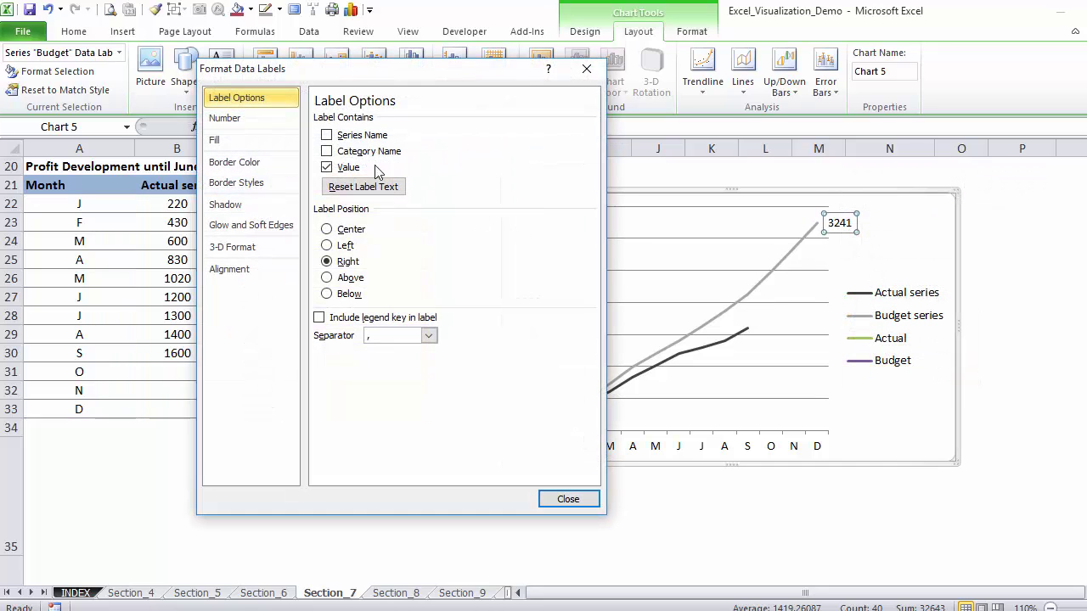
pyautogui.click(328, 136)
pyautogui.click(328, 168)
pyautogui.click(567, 498)
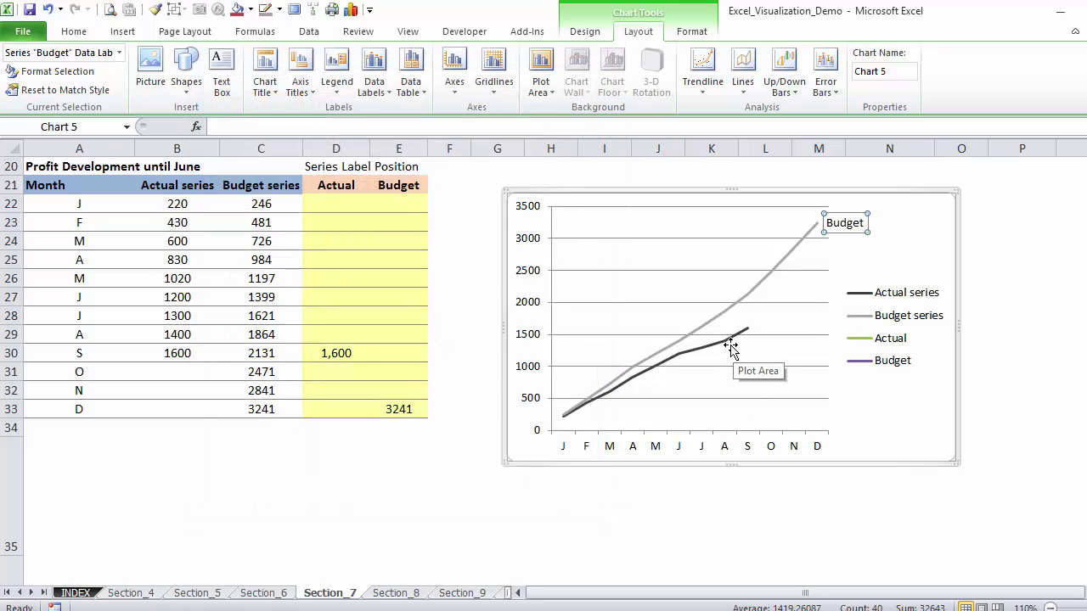
# Step: Enter =IF(AND(B22<>"",B23=""),B22,"") in D22 and fill the formula down the Actual label-position column to D33
pyautogui.moveTo(732, 345)
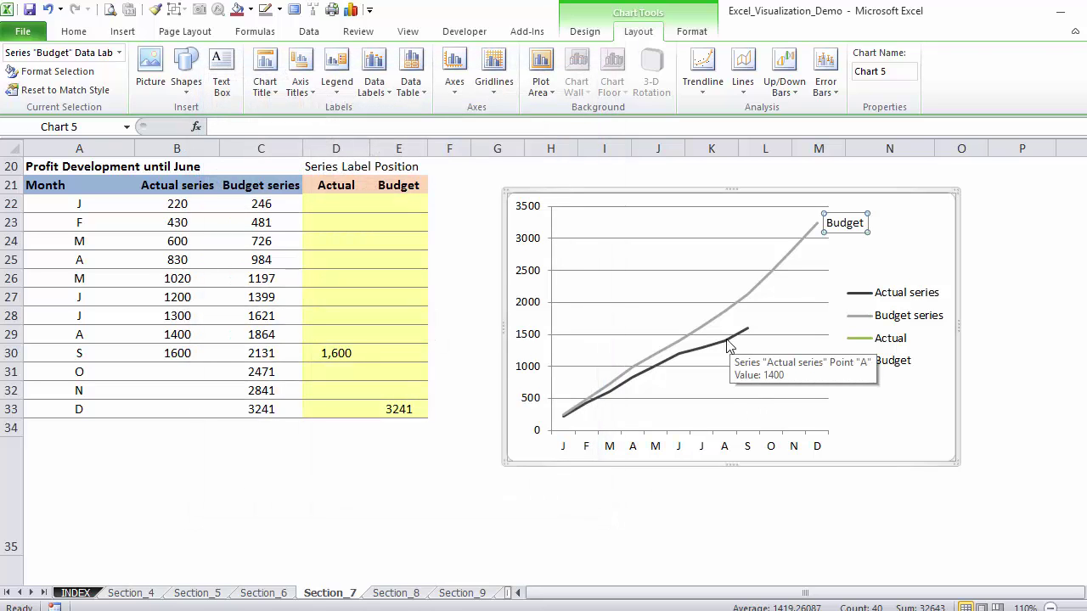
pyautogui.click(350, 353)
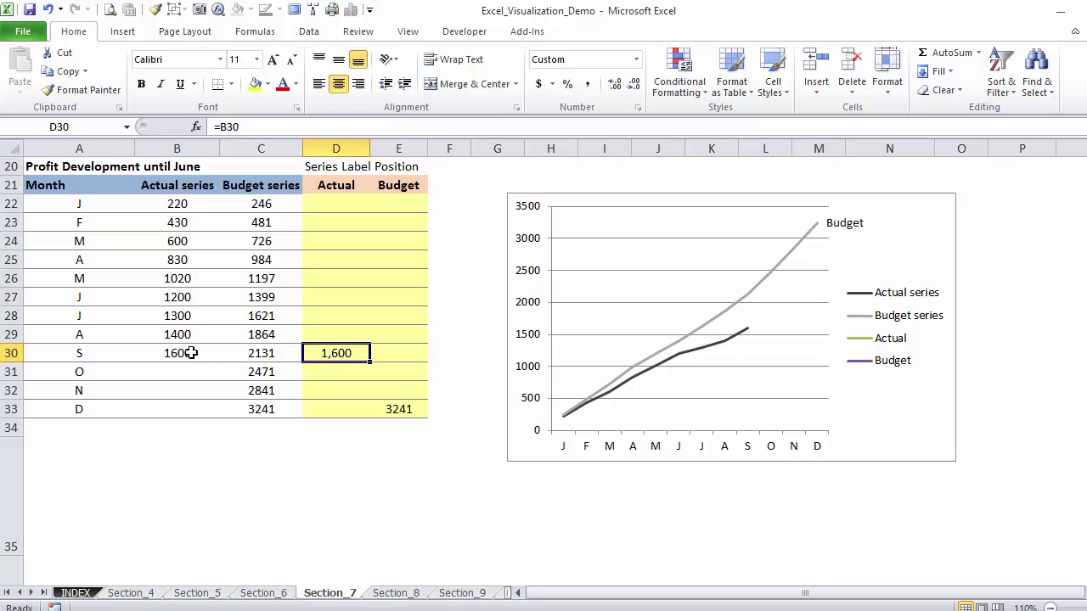
pyautogui.click(337, 206)
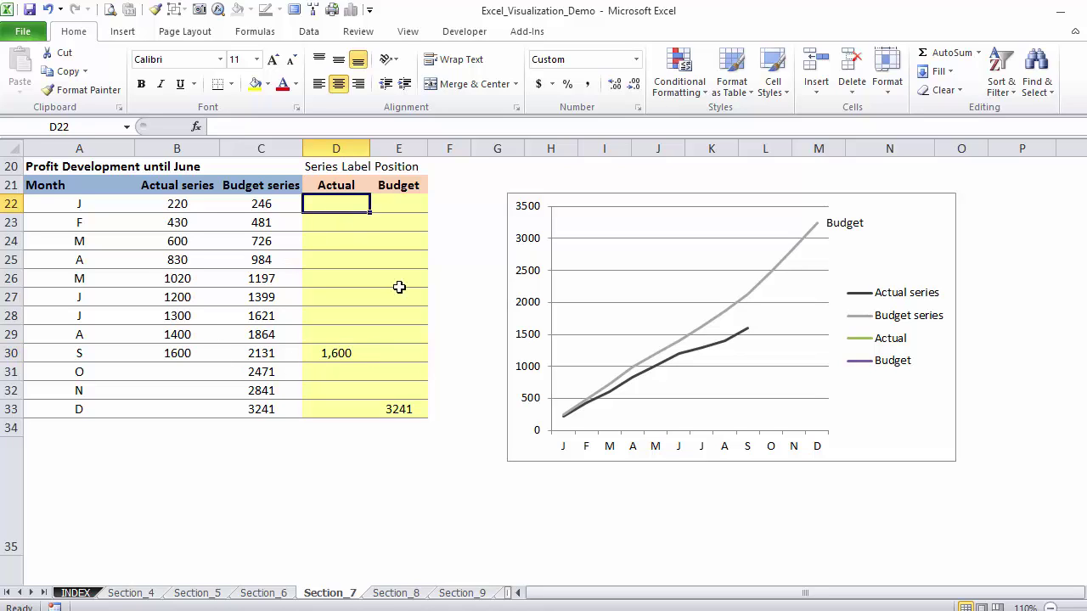
pyautogui.write('=')
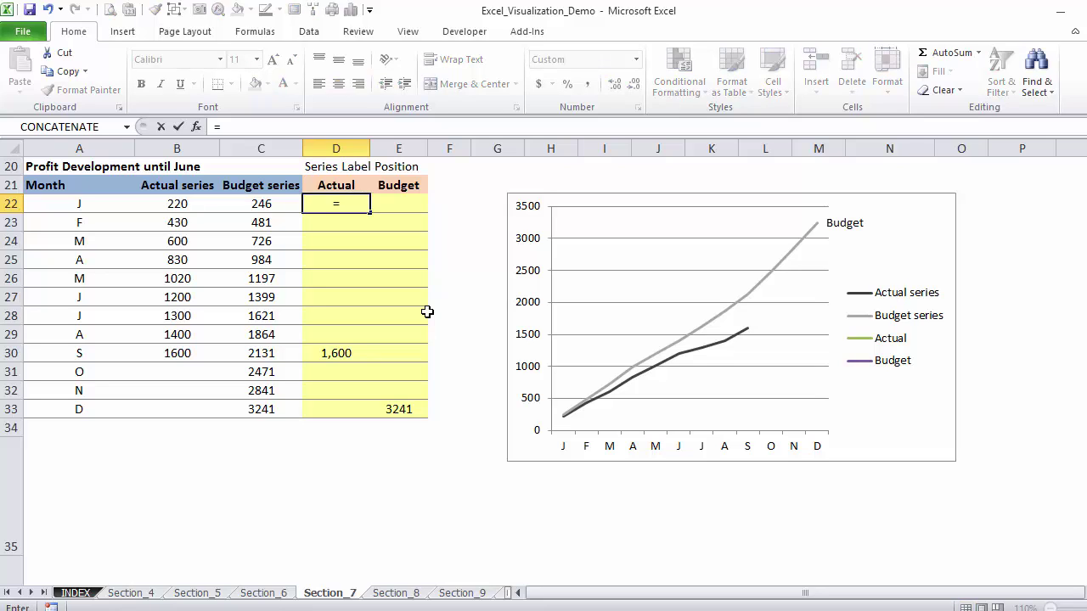
pyautogui.write('if(')
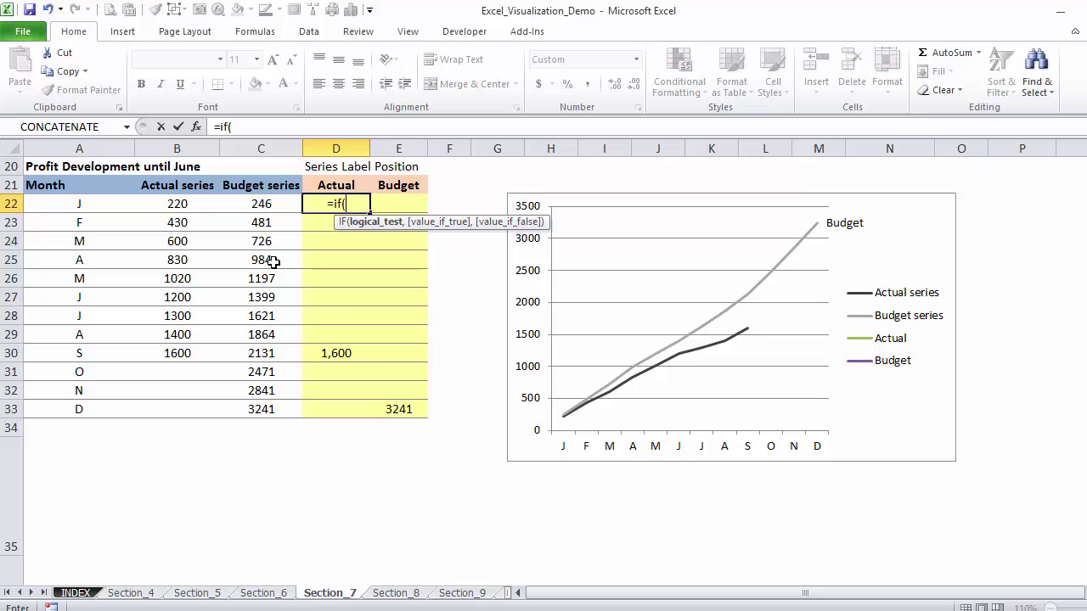
pyautogui.write('and(')
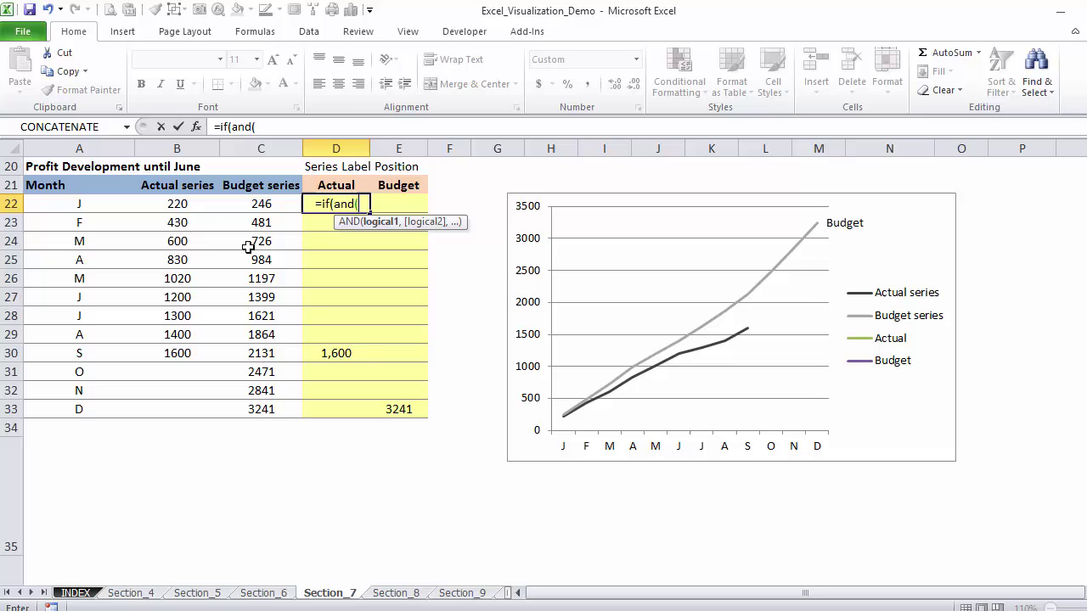
pyautogui.click(165, 204)
pyautogui.write('<>')
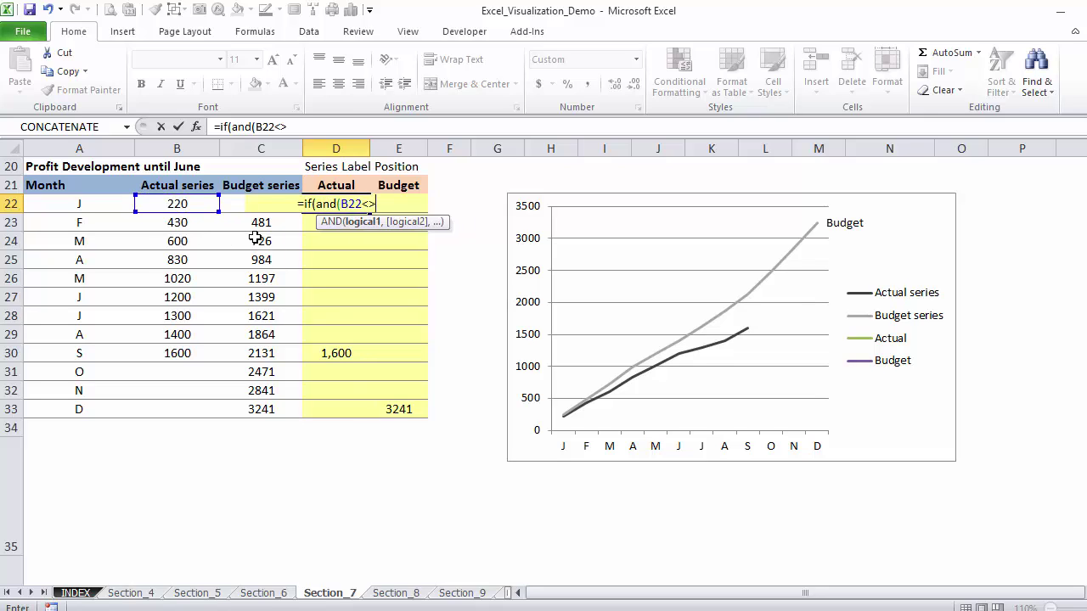
pyautogui.write('""')
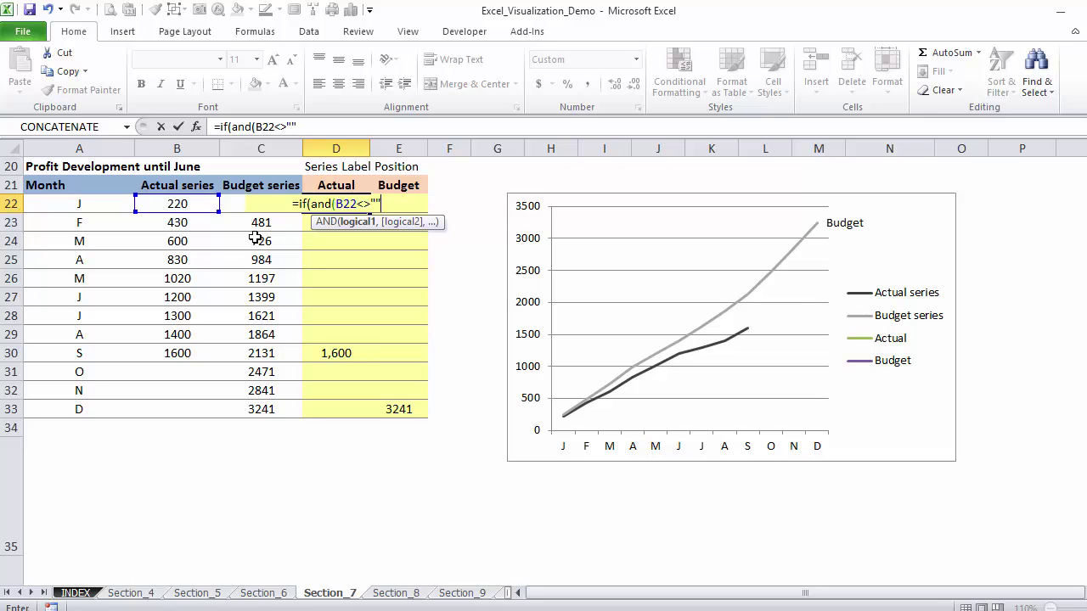
pyautogui.click(329, 127)
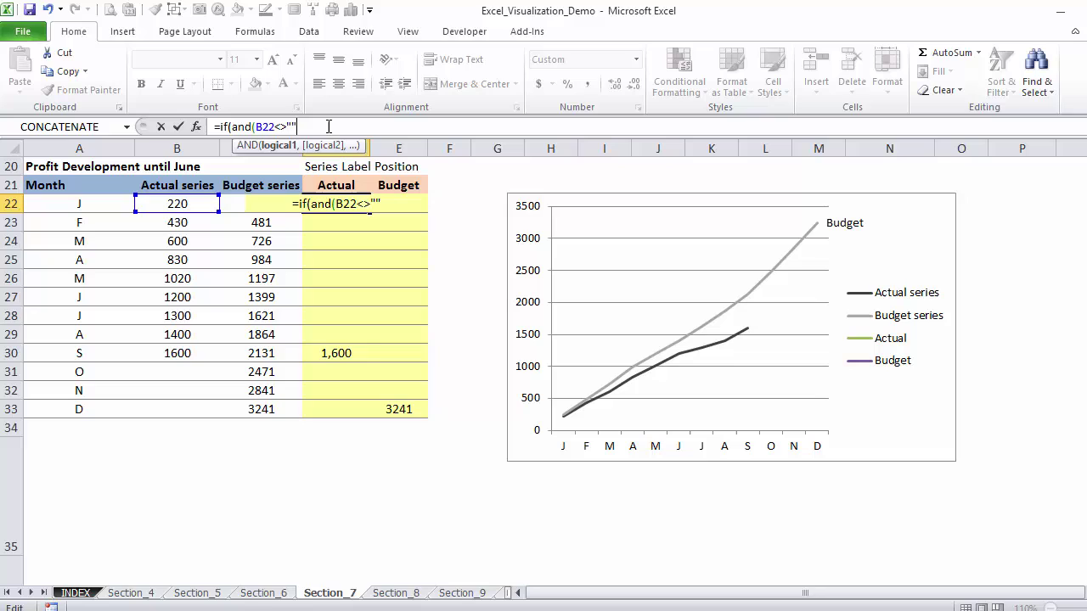
pyautogui.write(',')
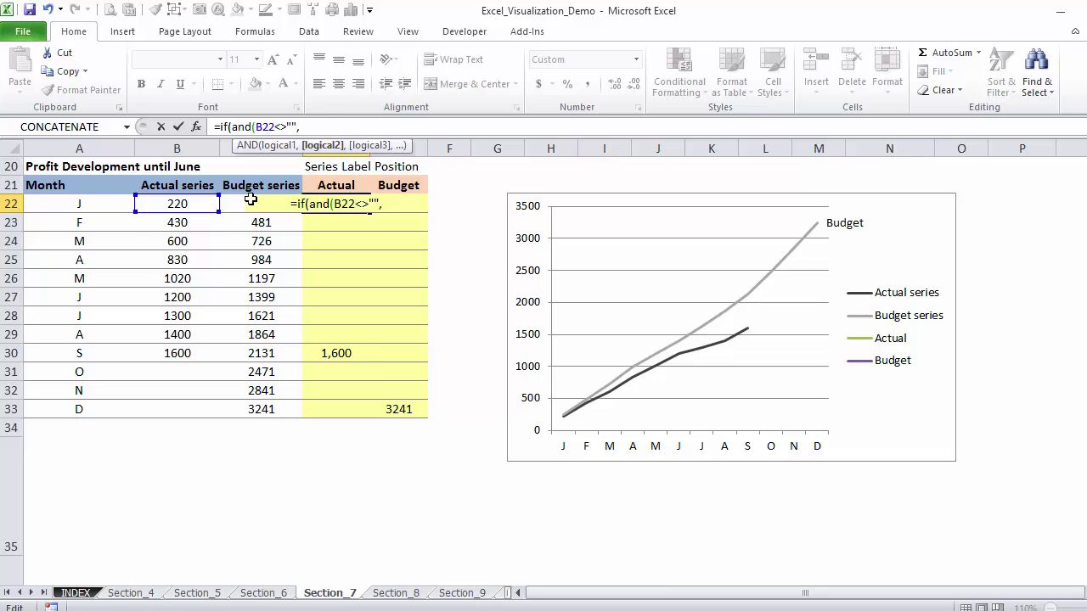
pyautogui.click(193, 223)
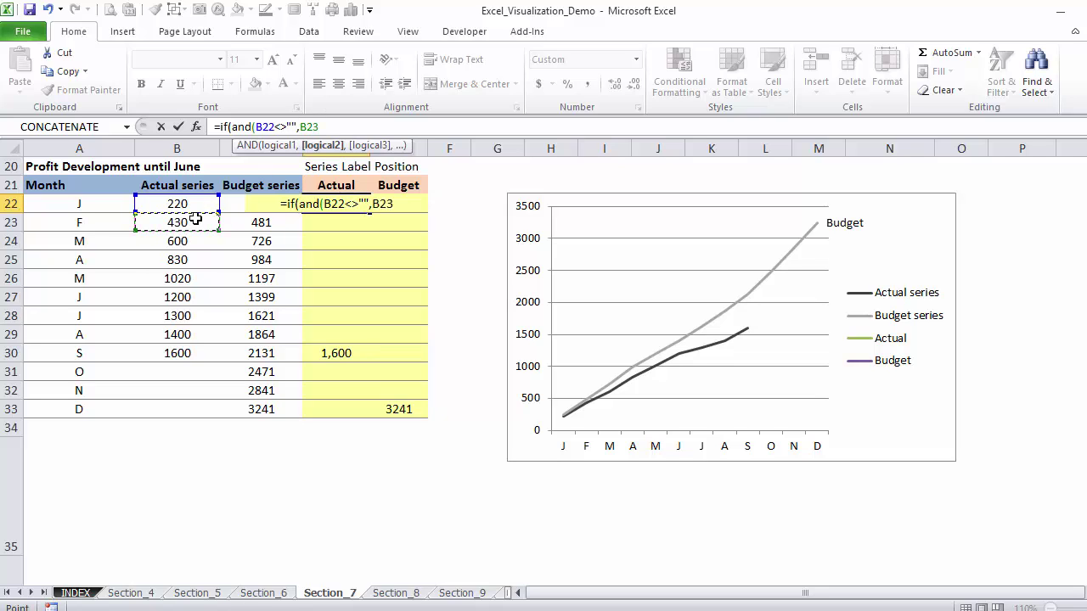
pyautogui.write('=""')
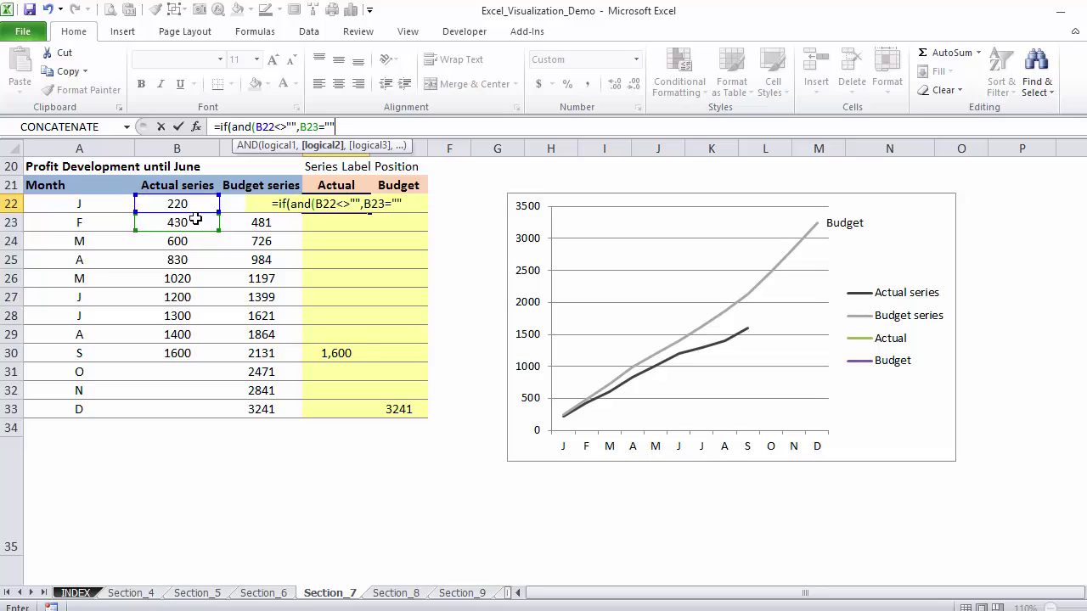
pyautogui.write(')')
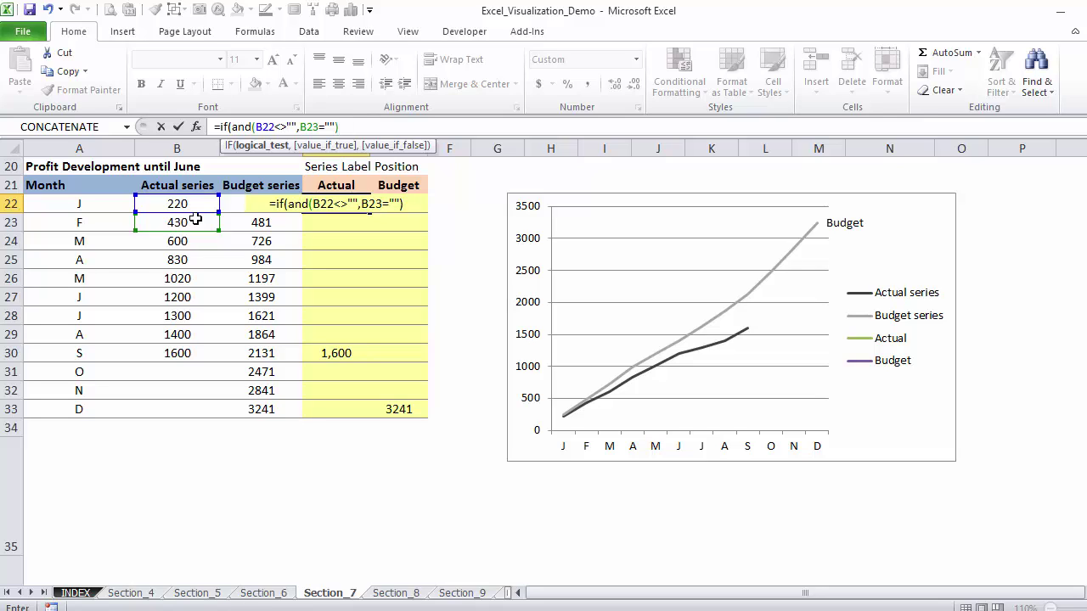
pyautogui.write(',')
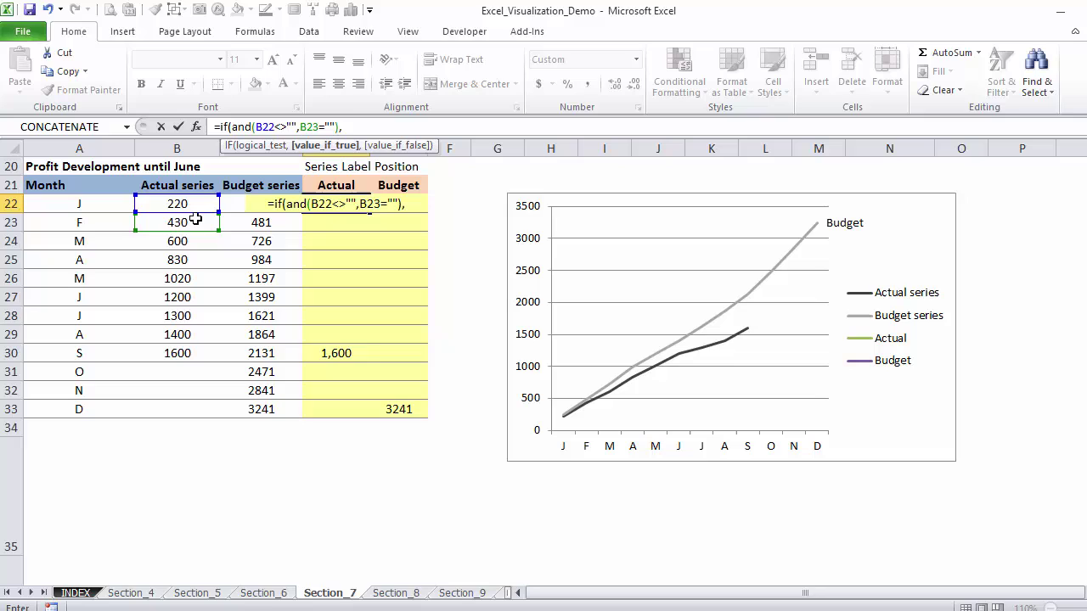
pyautogui.click(185, 208)
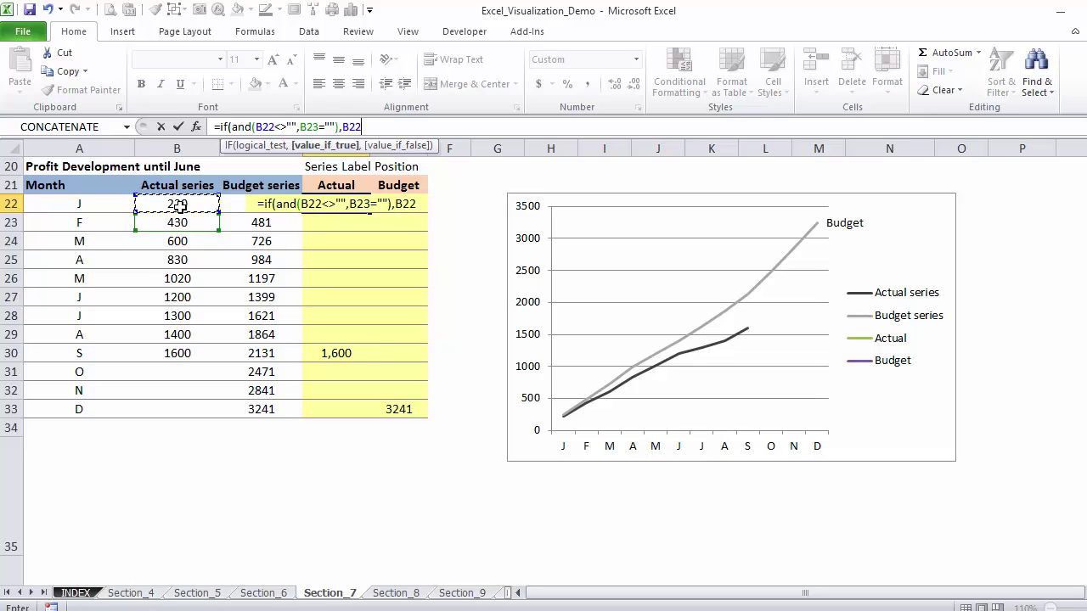
pyautogui.write(',')
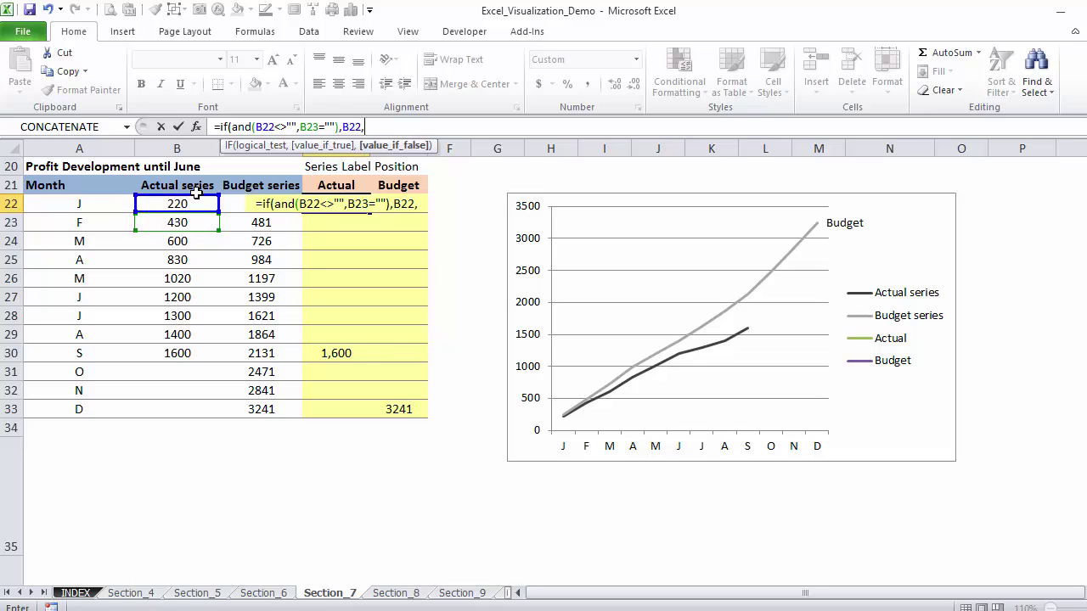
pyautogui.write('"")')
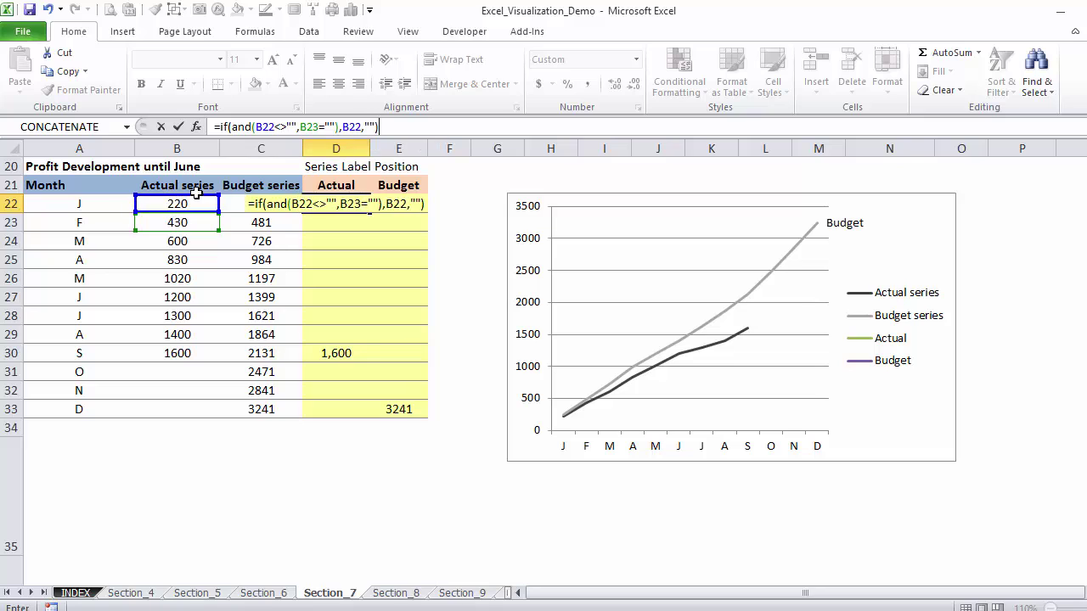
pyautogui.hotkey('ctrl', 'Return')
pyautogui.moveTo(370, 214); pyautogui.dragTo(352, 414)
pyautogui.click(340, 353)
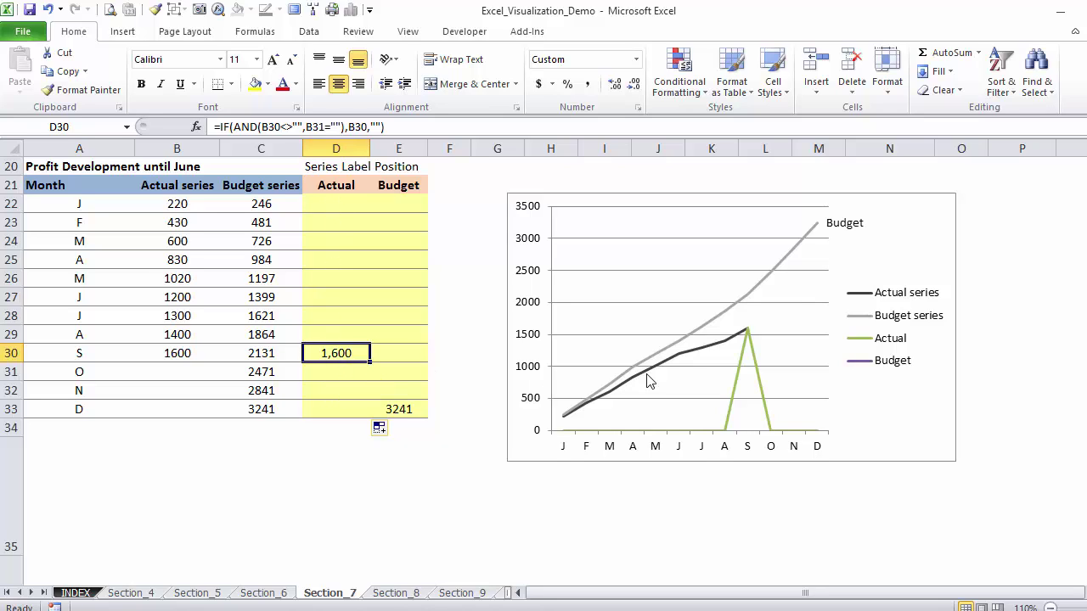
# Step: Set the line color of the "Actual" label-position series in the chart to No line
pyautogui.click(735, 396)
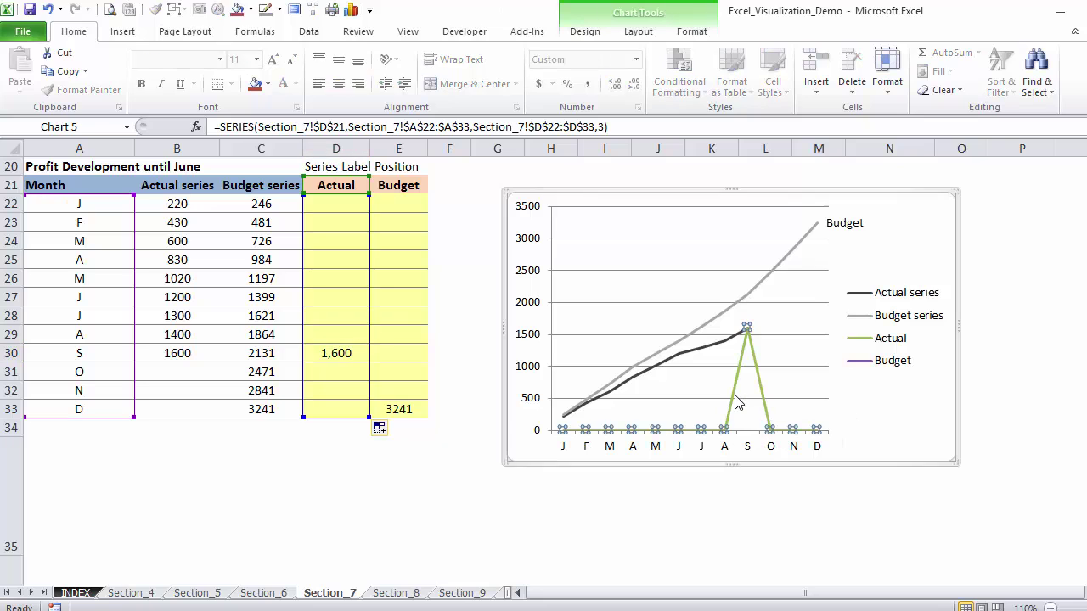
pyautogui.rightClick(735, 401)
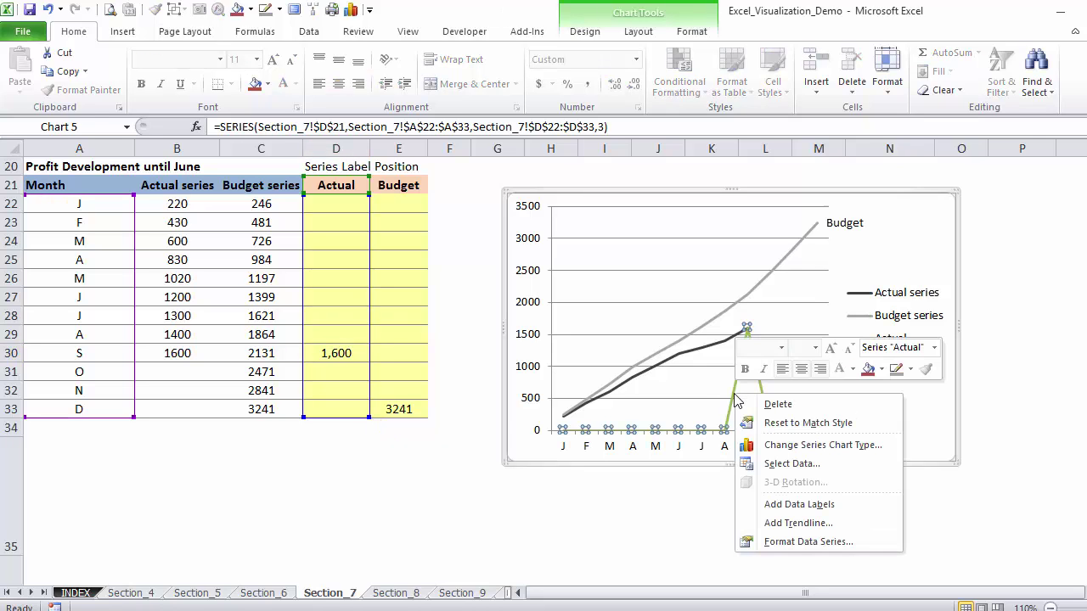
pyautogui.click(798, 542)
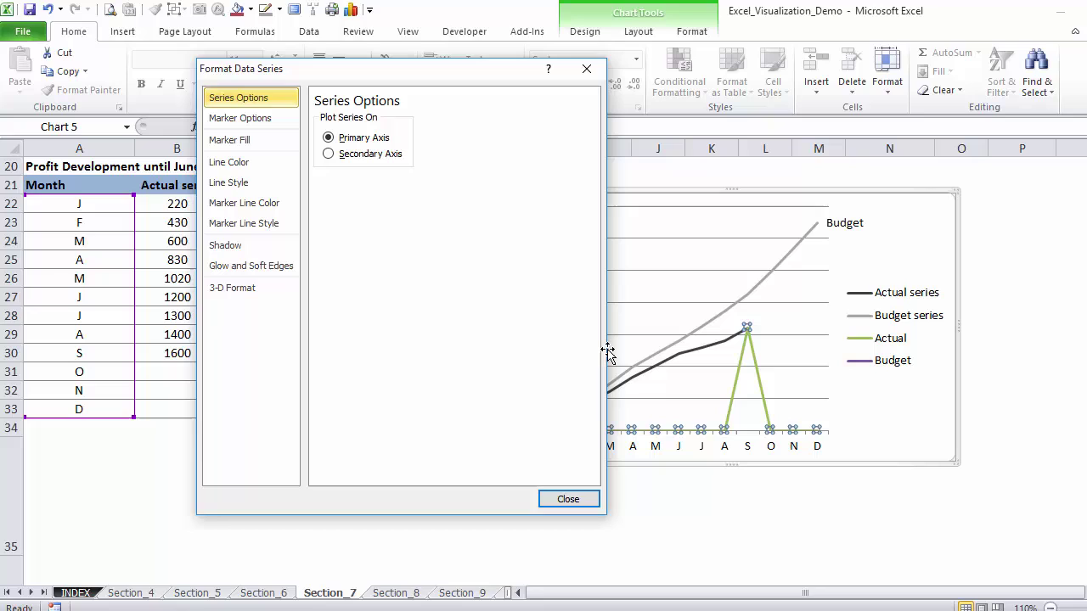
pyautogui.click(268, 162)
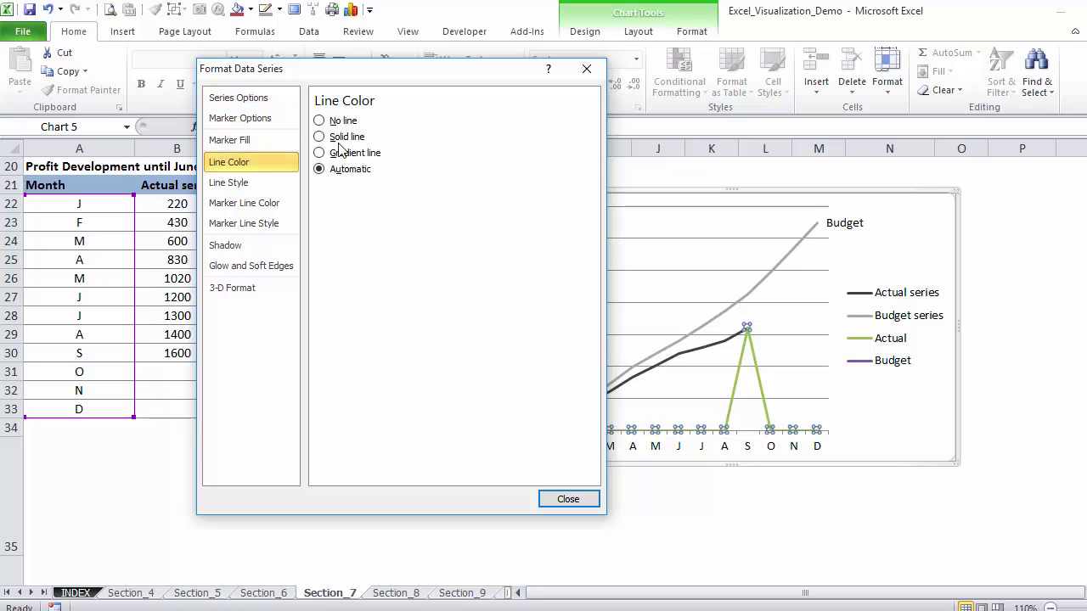
pyautogui.click(335, 124)
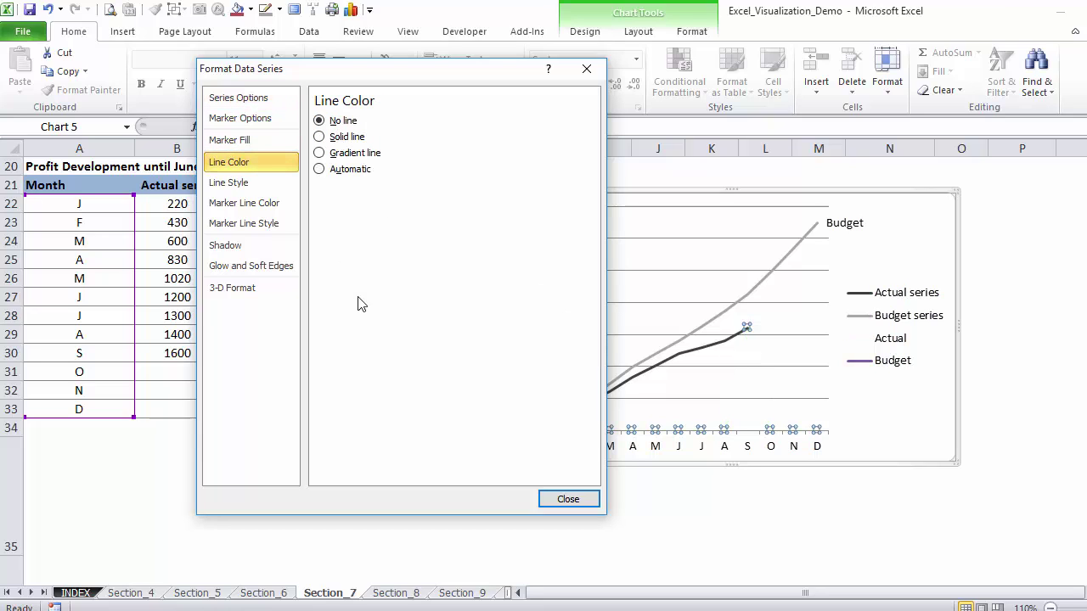
pyautogui.click(567, 499)
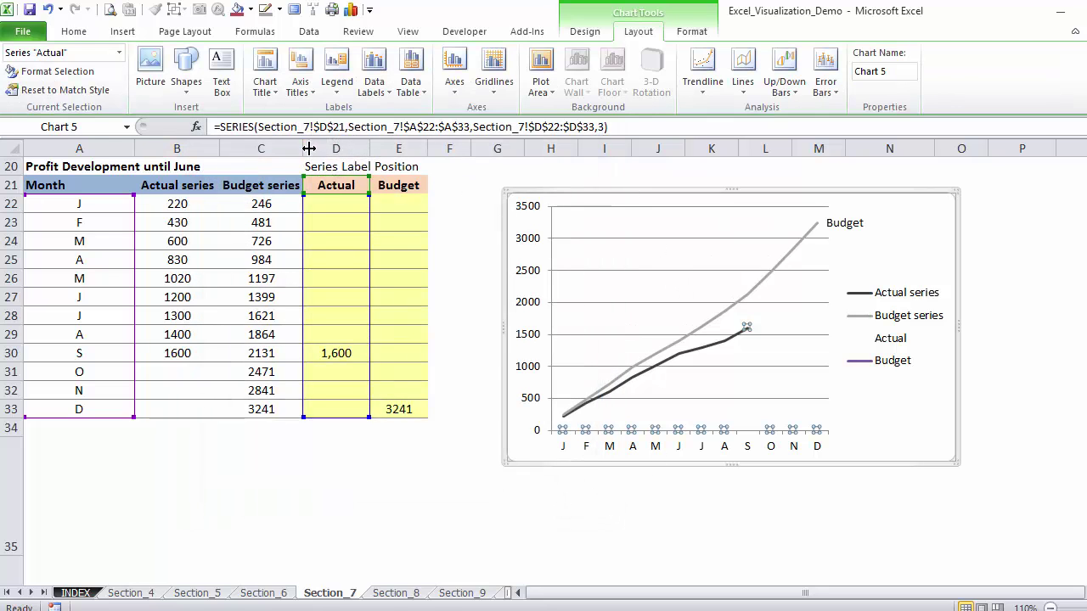
# Step: Add data labels to the right of the data points of the "Actual" label-position series
pyautogui.click(120, 53)
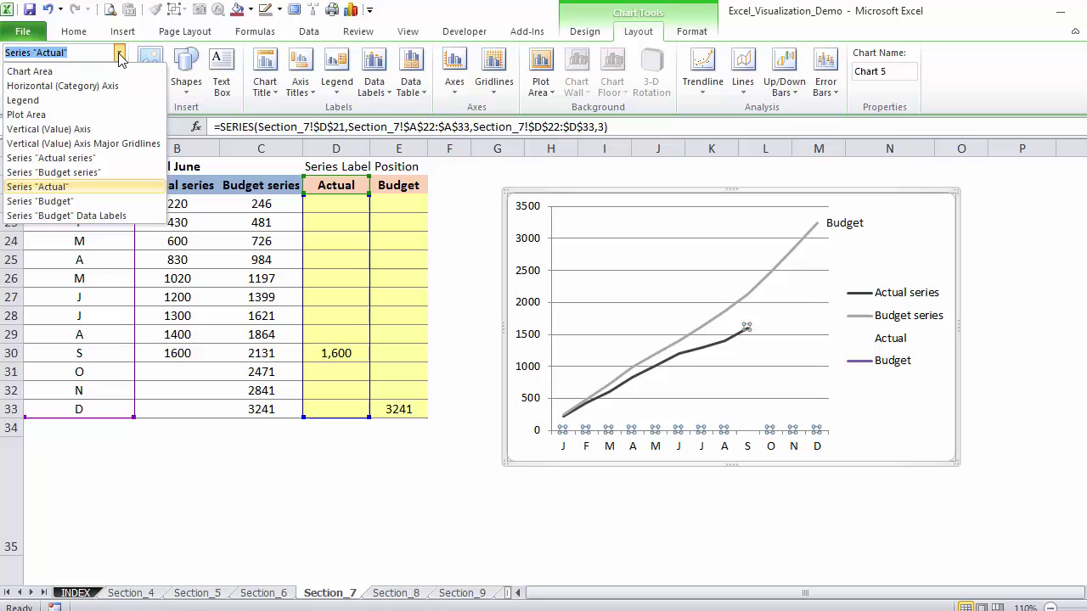
pyautogui.click(68, 187)
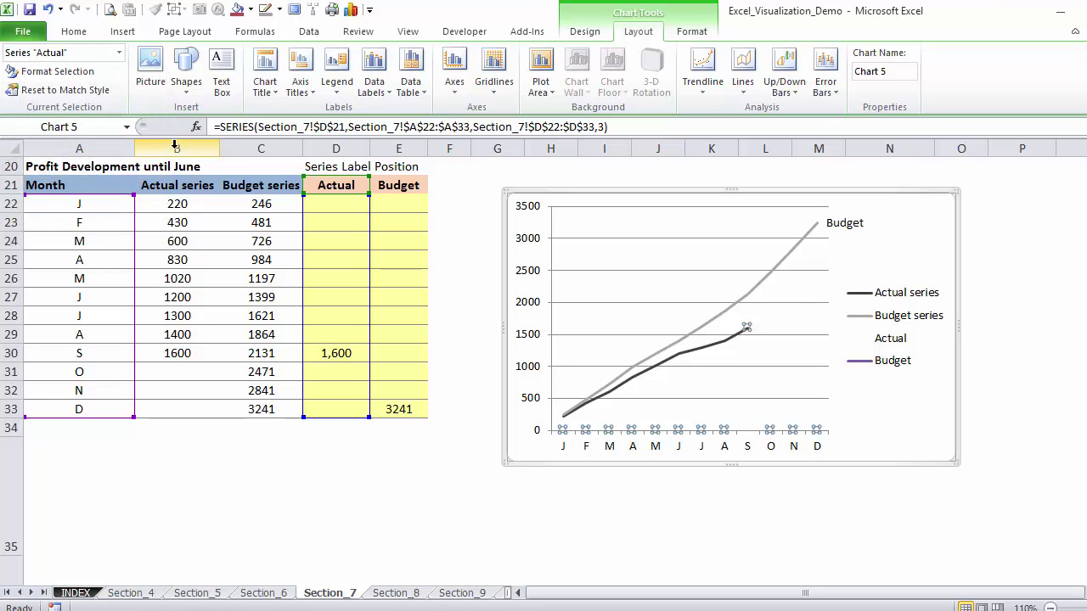
pyautogui.click(386, 91)
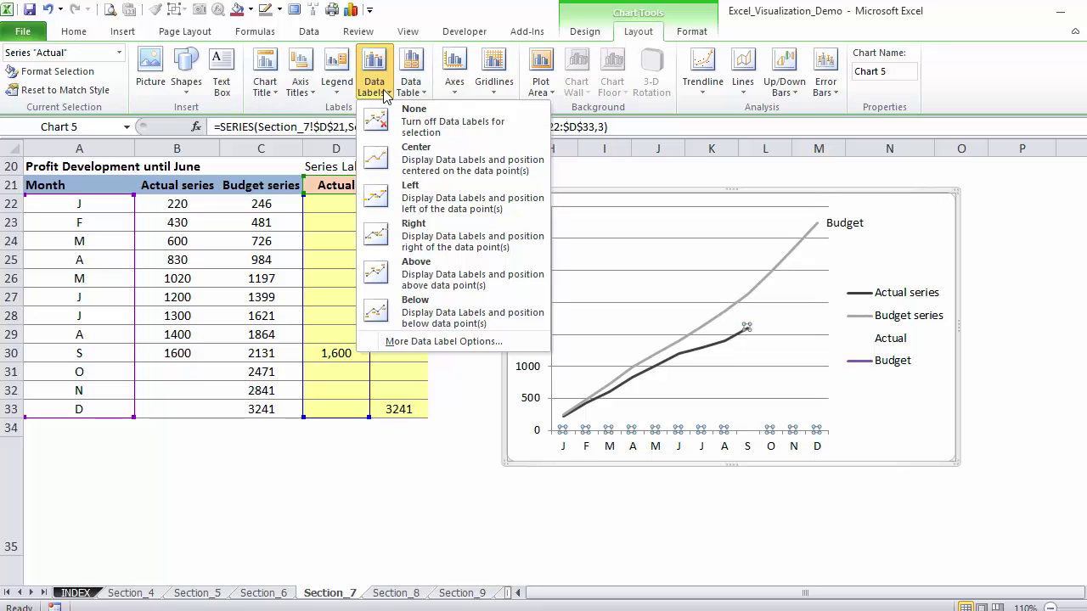
pyautogui.click(411, 240)
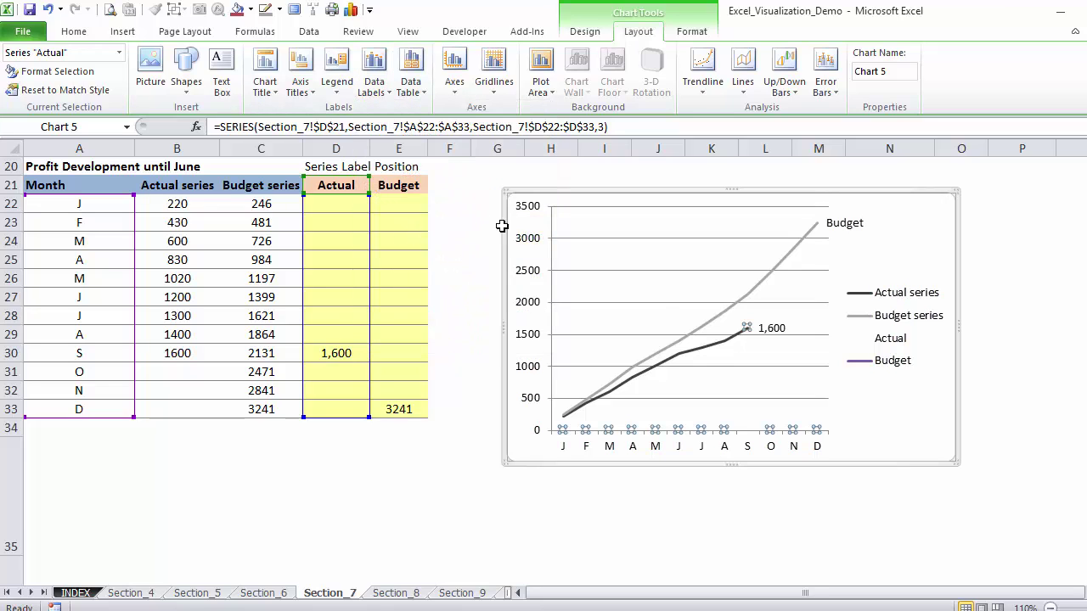
# Step: Format the "Actual" data labels to show the series name instead of the value
pyautogui.click(769, 329)
pyautogui.rightClick(778, 336)
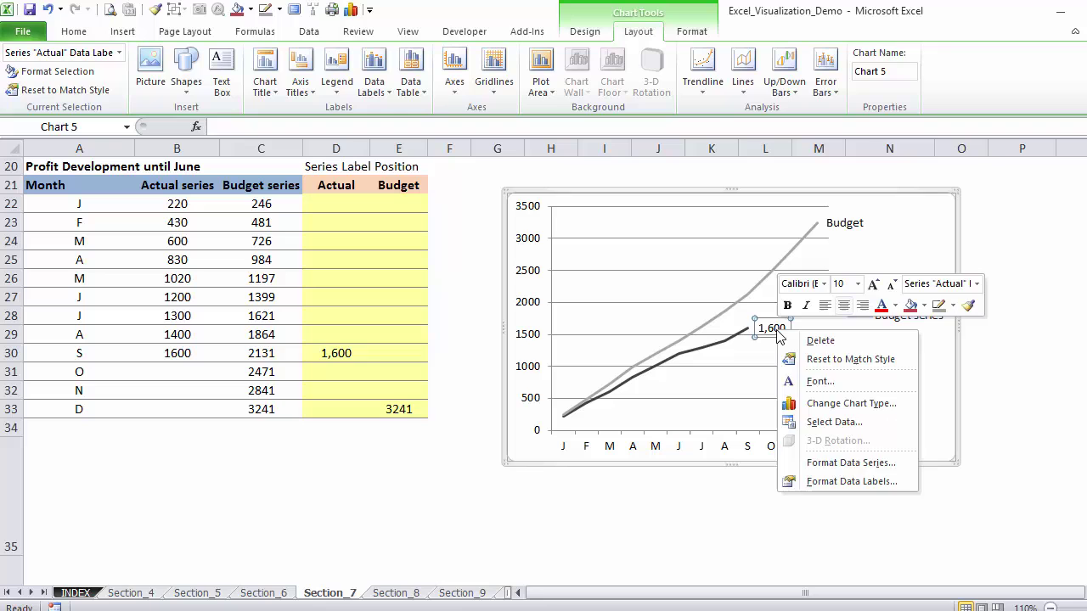
pyautogui.click(819, 483)
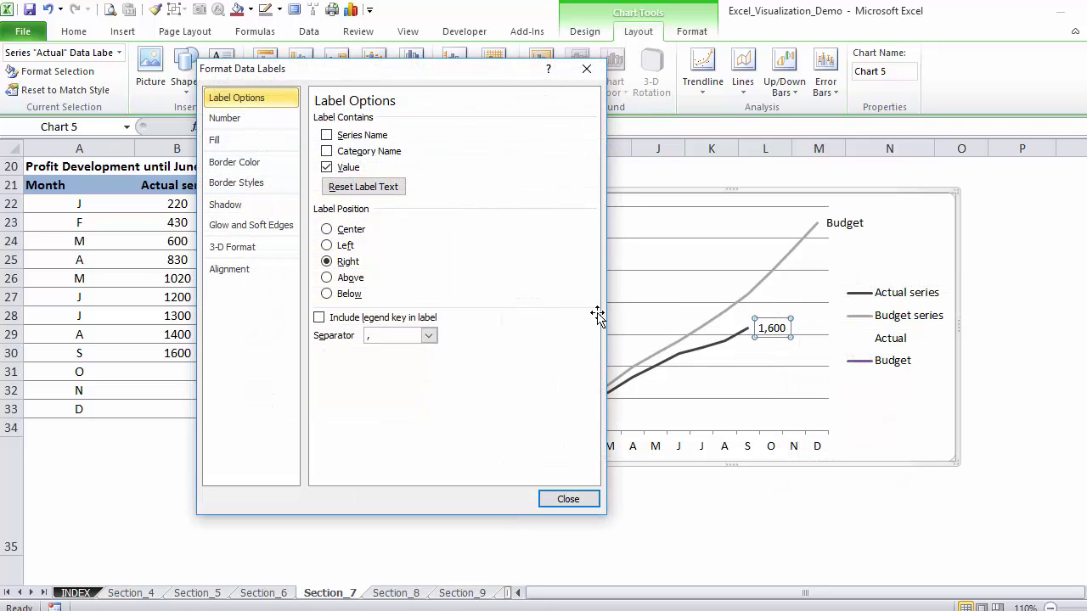
pyautogui.click(347, 168)
pyautogui.click(328, 136)
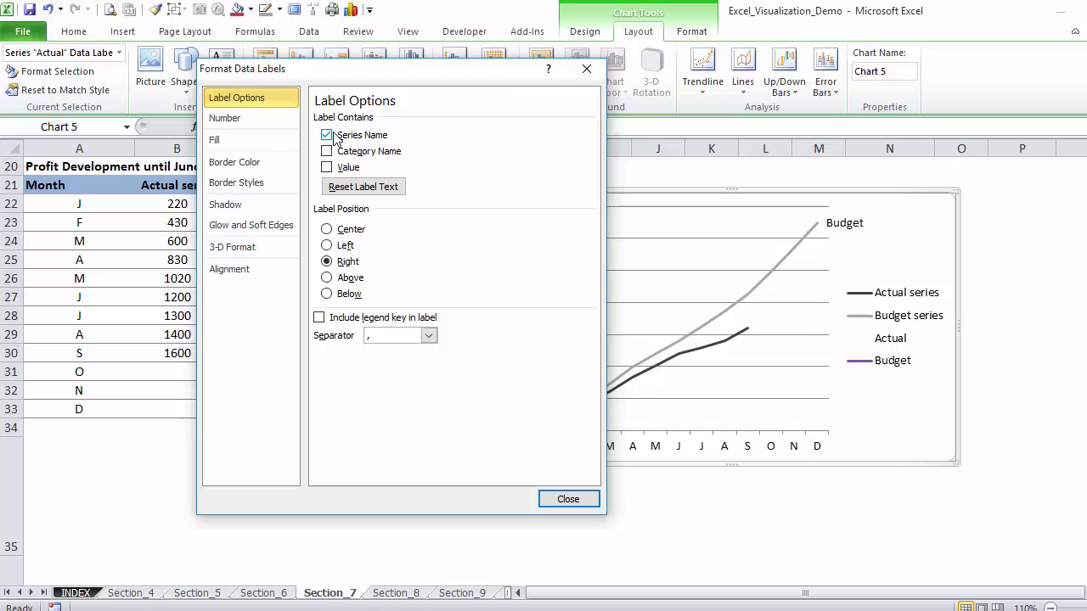
pyautogui.click(564, 502)
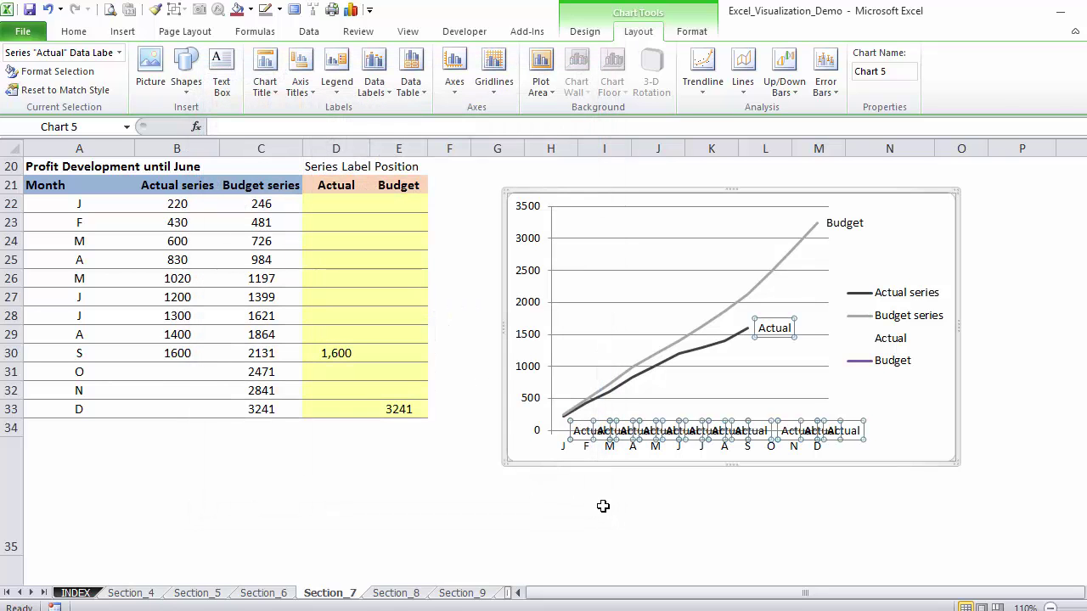
pyautogui.click(647, 505)
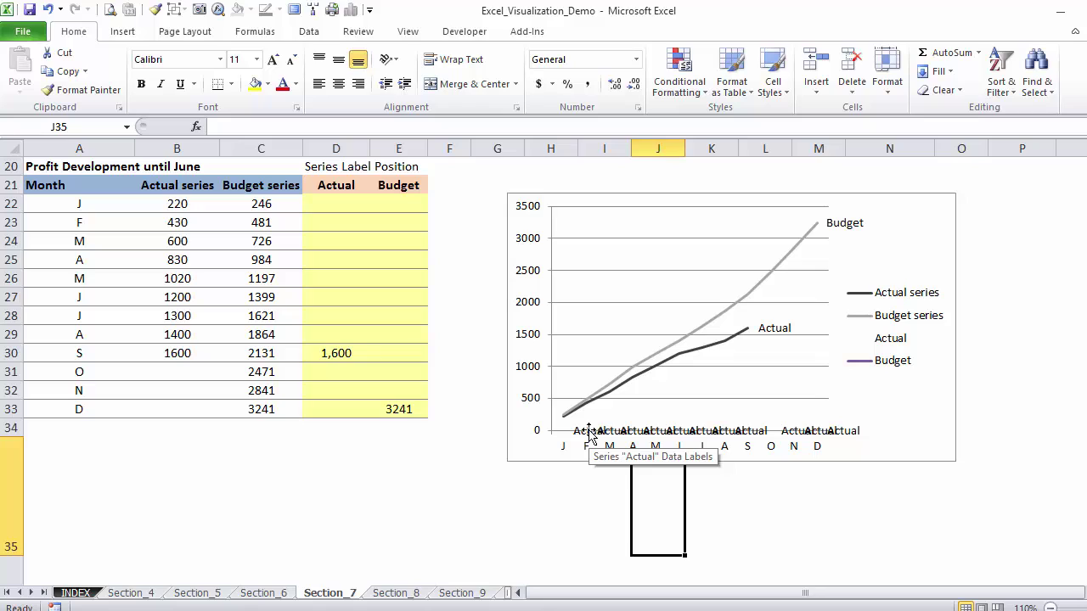
# Step: Inspect the label-position formulas in D30 and in the range D22:D29 of the Actual column
pyautogui.click(339, 351)
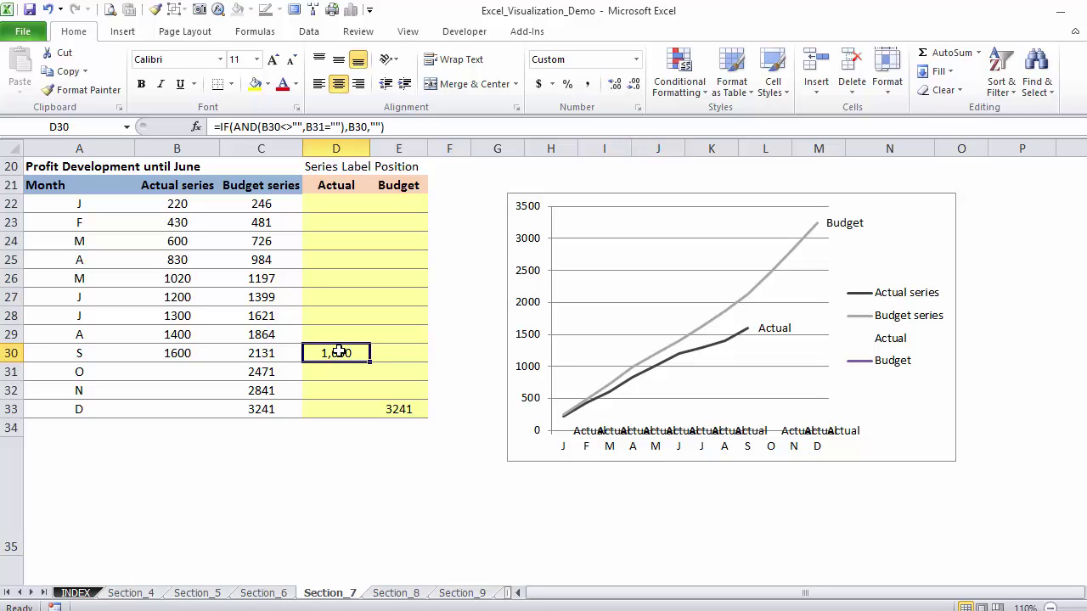
pyautogui.moveTo(335, 202); pyautogui.dragTo(332, 330)
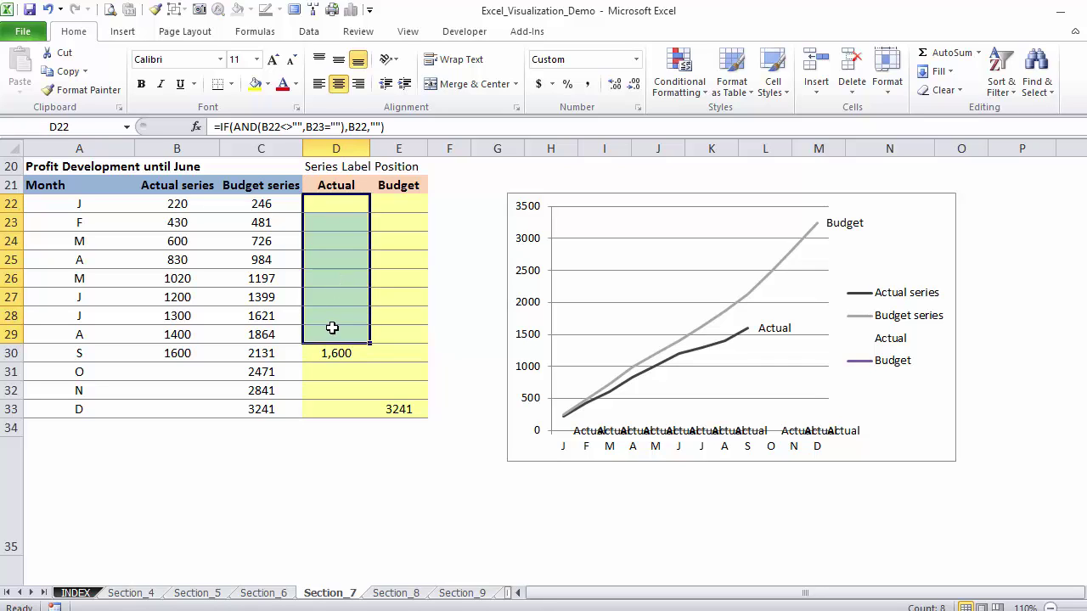
# Step: Clear the label-position formulas from D22:D29 in the Actual column
pyautogui.click(341, 208)
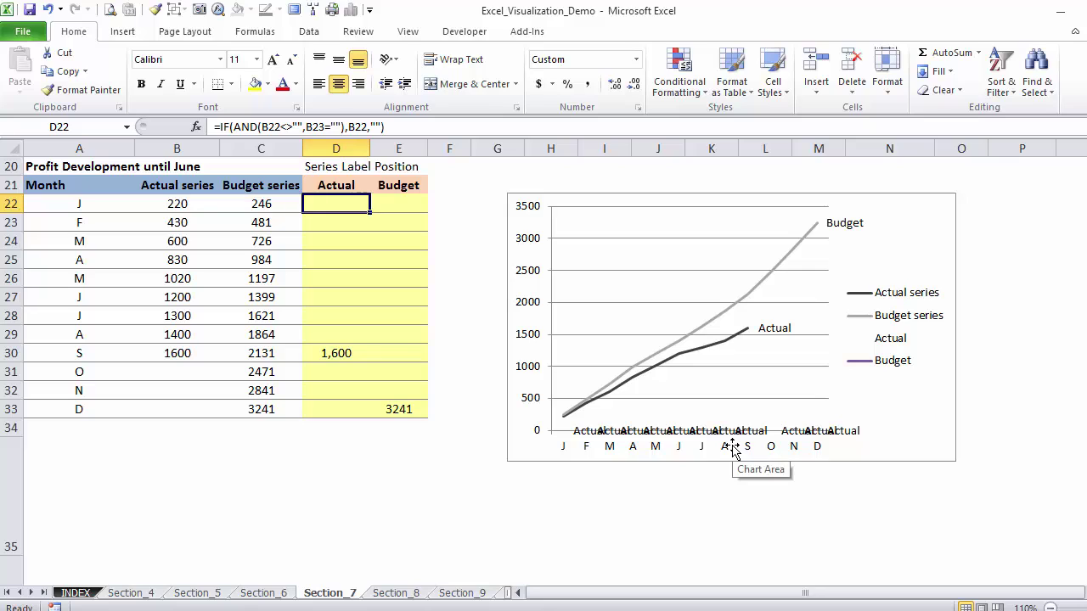
pyautogui.hotkey('shift', 'Down')
pyautogui.hotkey('shift', 'Down')
pyautogui.hotkey('shift', 'Down')
pyautogui.hotkey('shift', 'Down')
pyautogui.hotkey('shift', 'Down')
pyautogui.hotkey('shift', 'Down')
pyautogui.hotkey('shift', 'Down')
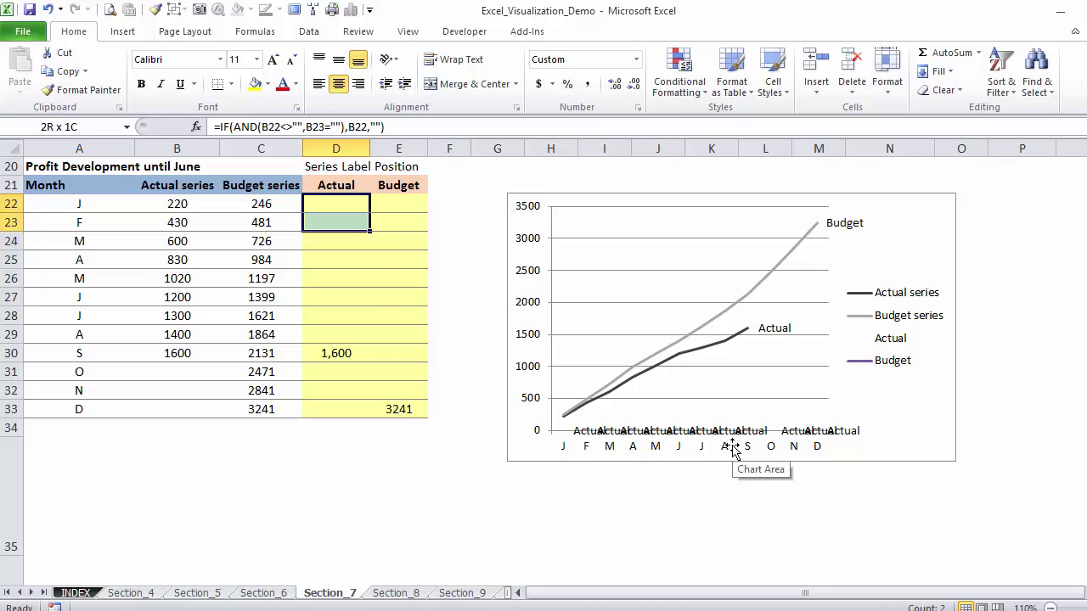
pyautogui.press('Delete')
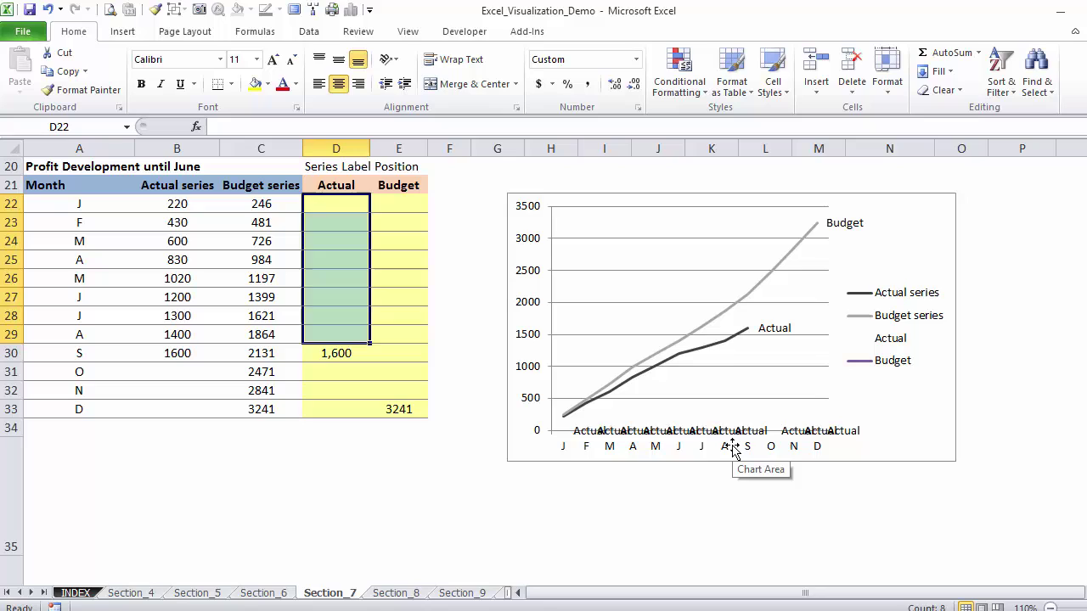
# Step: Clear the label-position formulas from D31:D33, keeping only the formula in D30
pyautogui.press('Down')
pyautogui.press('Down')
pyautogui.press('Down')
pyautogui.press('Down')
pyautogui.press('Down')
pyautogui.press('Down')
pyautogui.press('Down')
pyautogui.press('Down')
pyautogui.press('Down')
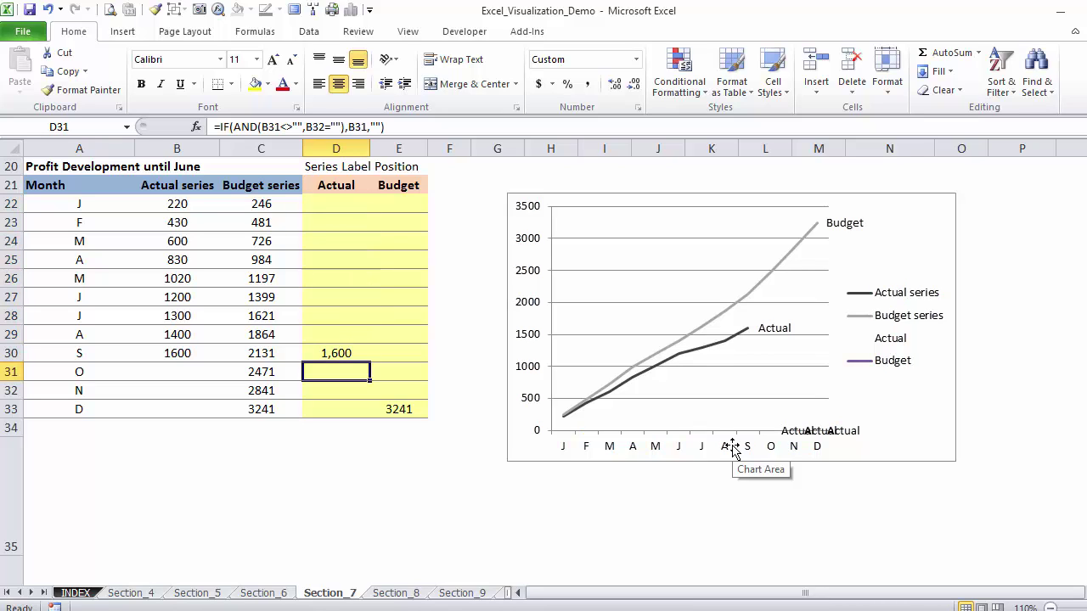
pyautogui.hotkey('shift', 'Down')
pyautogui.hotkey('shift', 'Down')
pyautogui.press('Delete')
pyautogui.press('Down')
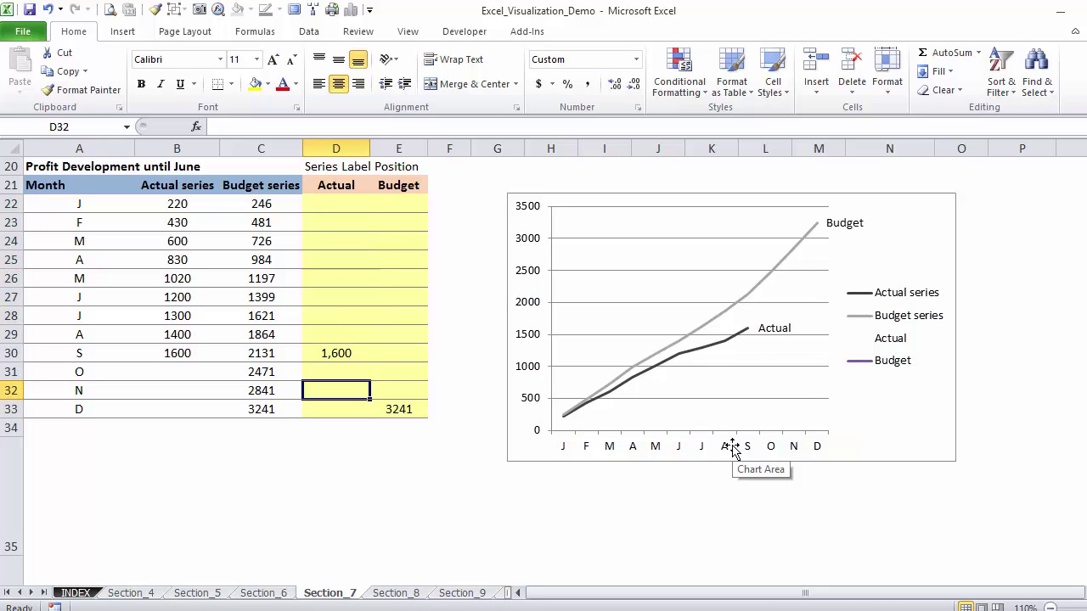
pyautogui.press('Up')
pyautogui.press('Up')
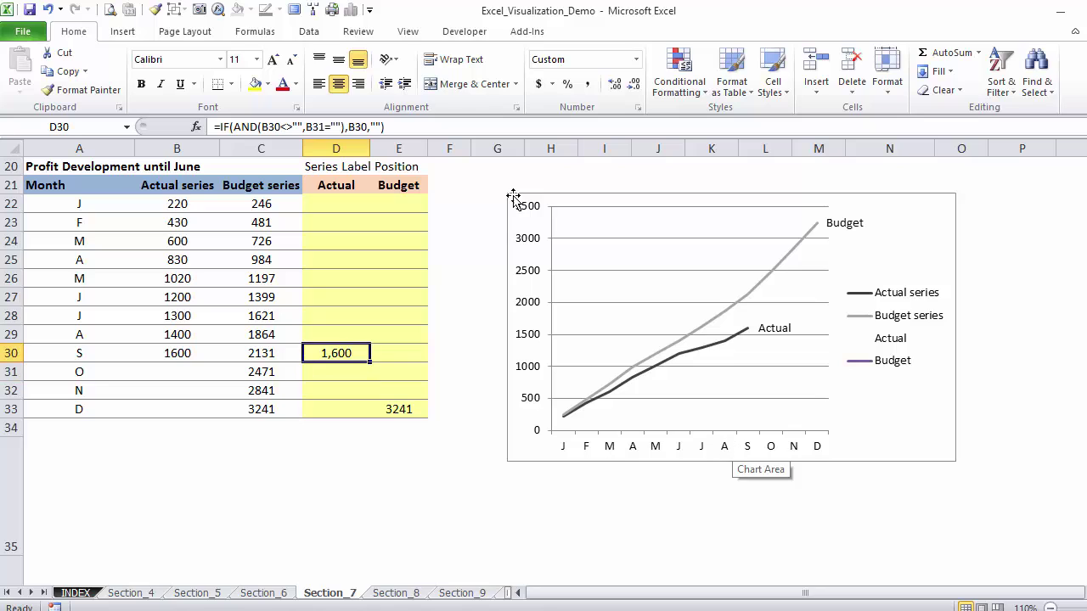
# Step: Undo both deletions in the Actual label-position column
pyautogui.click(47, 10)
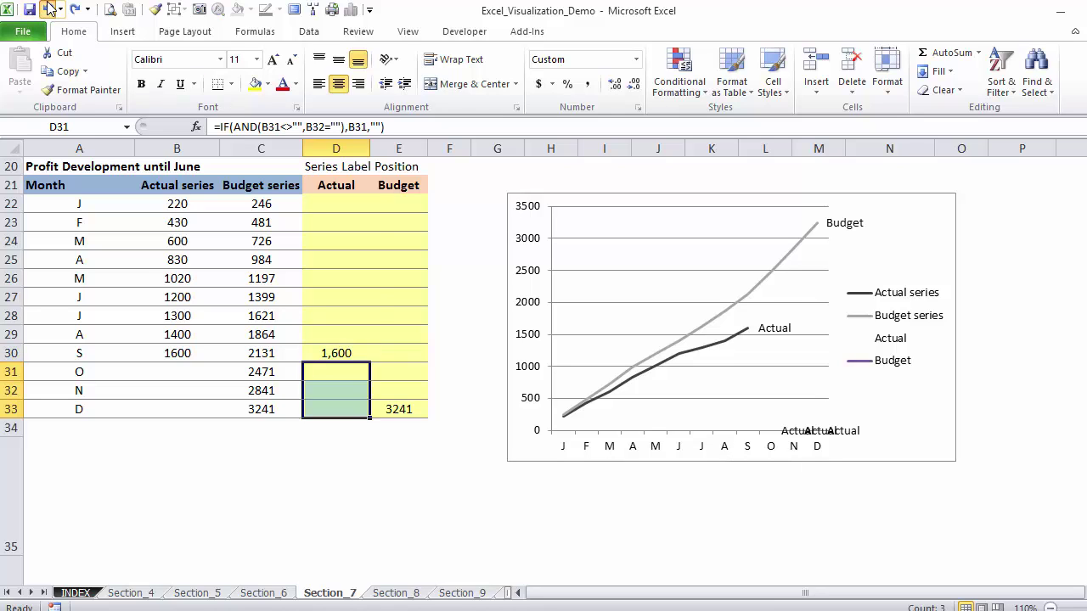
pyautogui.click(48, 9)
# Step: Change the D22 formula to =IF(AND(B22<>"",B23=""),B22,NA()) and fill it down to D33
pyautogui.click(354, 201)
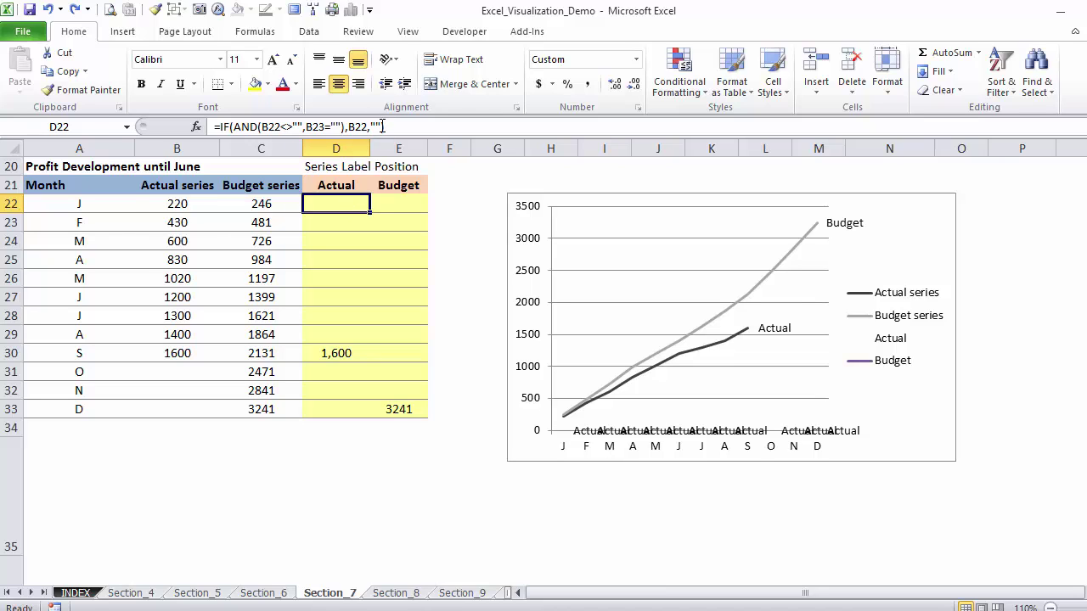
pyautogui.click(379, 126)
pyautogui.press('BackSpace')
pyautogui.press('BackSpace')
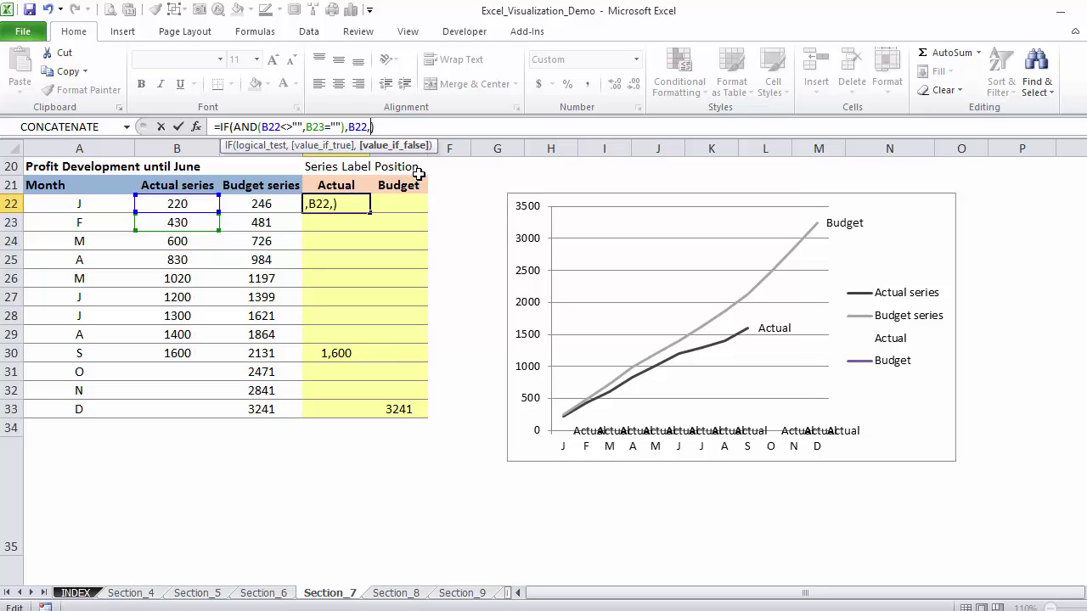
pyautogui.write('NA()')
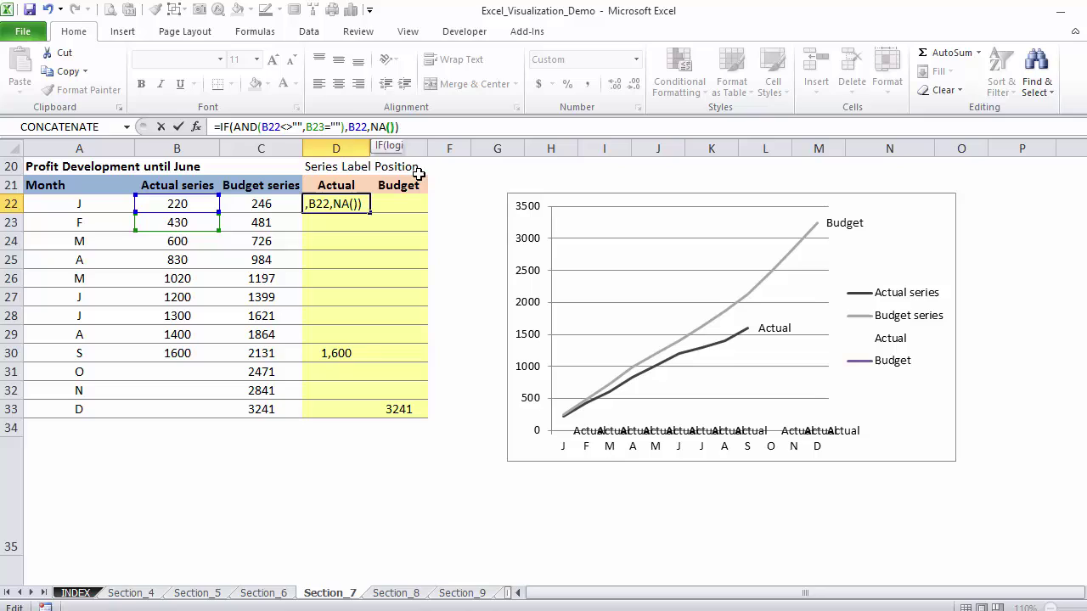
pyautogui.hotkey('ctrl', 'Return')
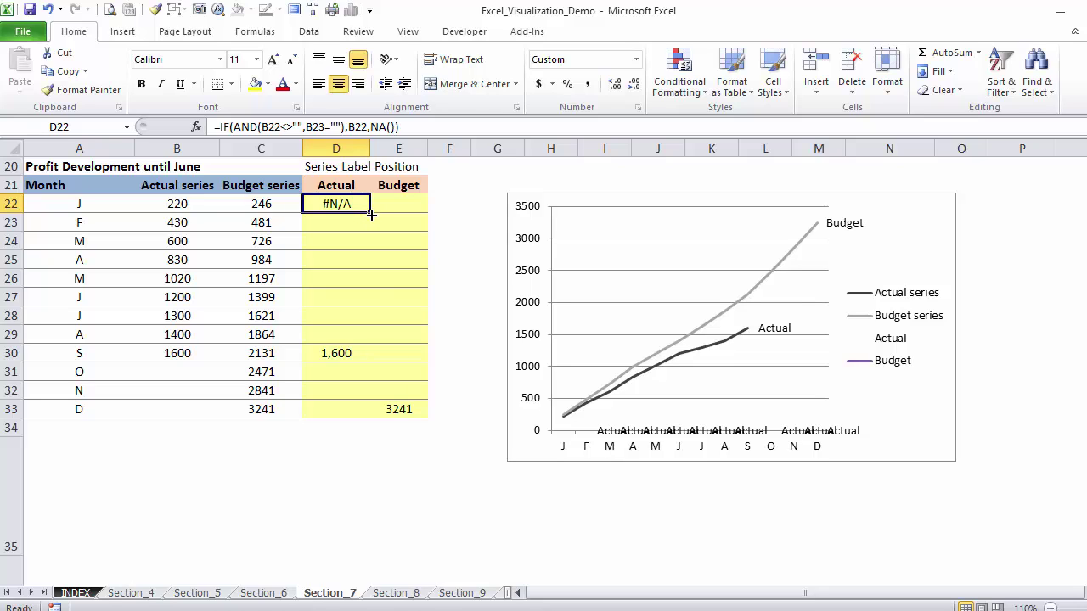
pyautogui.moveTo(371, 215); pyautogui.dragTo(371, 416)
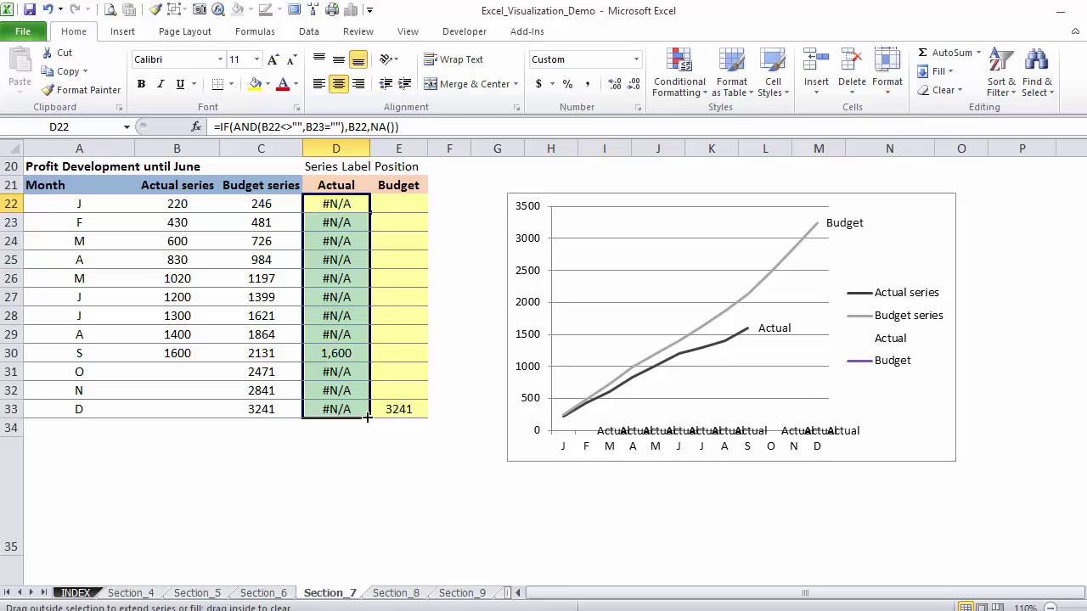
# Step: Check the revised label-position formulas in D30, D22:D29 and D31 against the Actual label in the chart
pyautogui.click(337, 355)
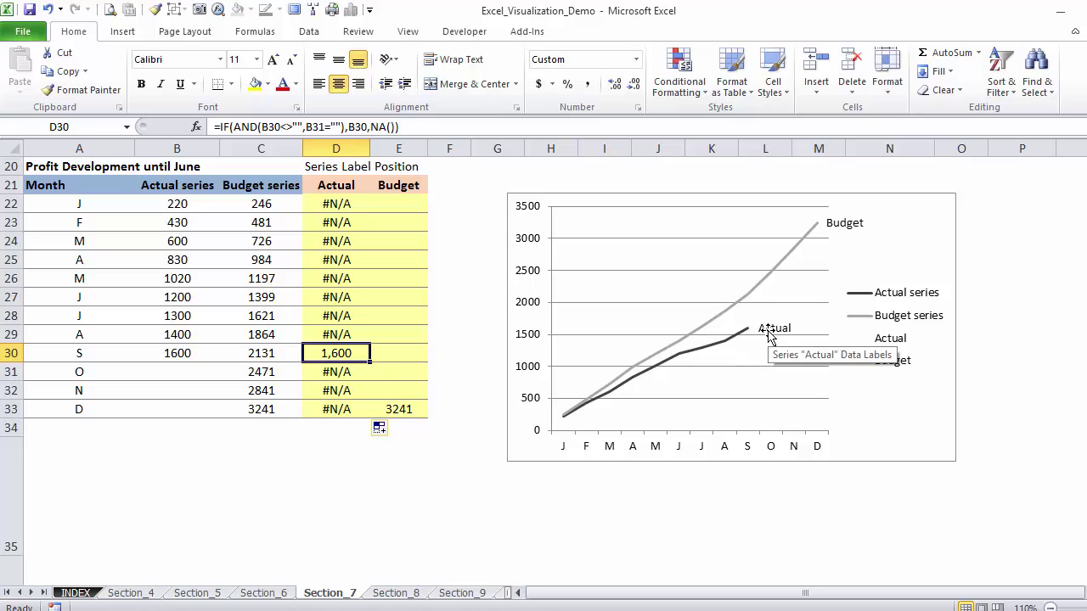
pyautogui.moveTo(338, 205); pyautogui.dragTo(342, 329)
pyautogui.click(342, 370)
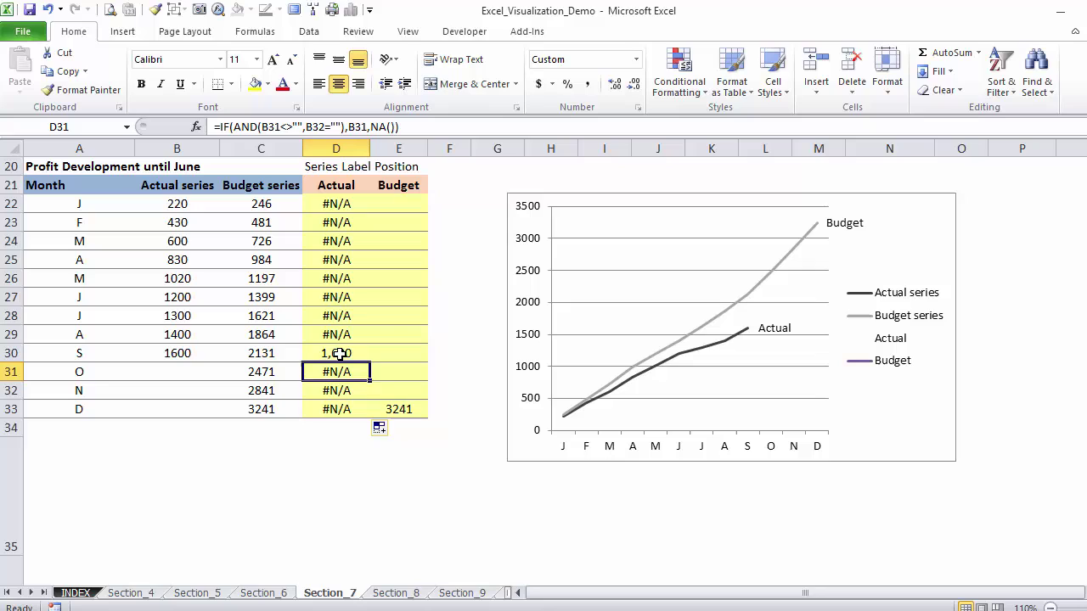
pyautogui.click(338, 354)
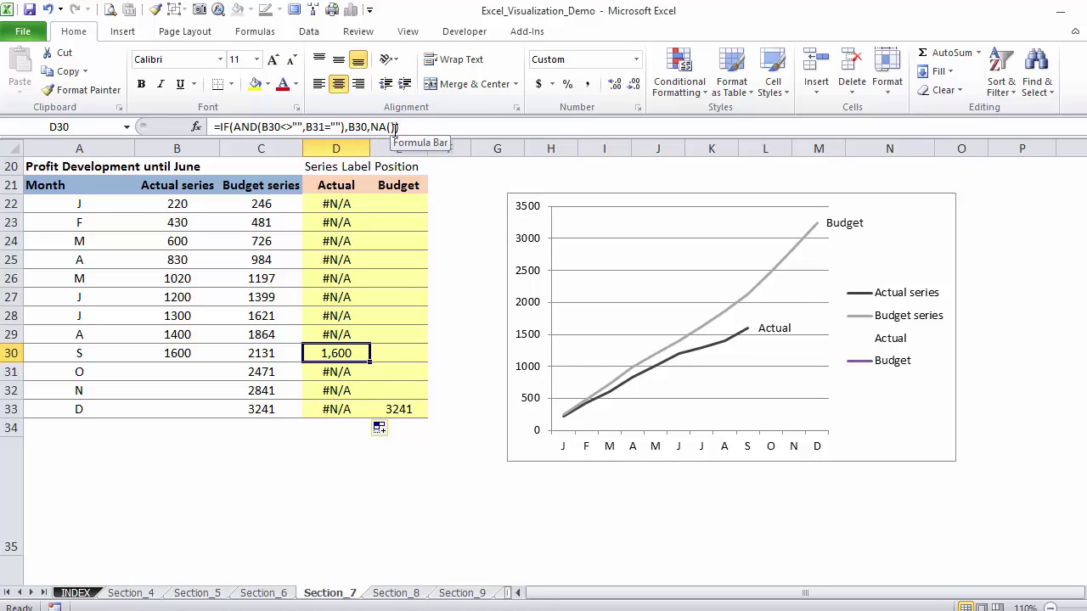
# Step: Delete the legend from the profit line chart
pyautogui.click(488, 408)
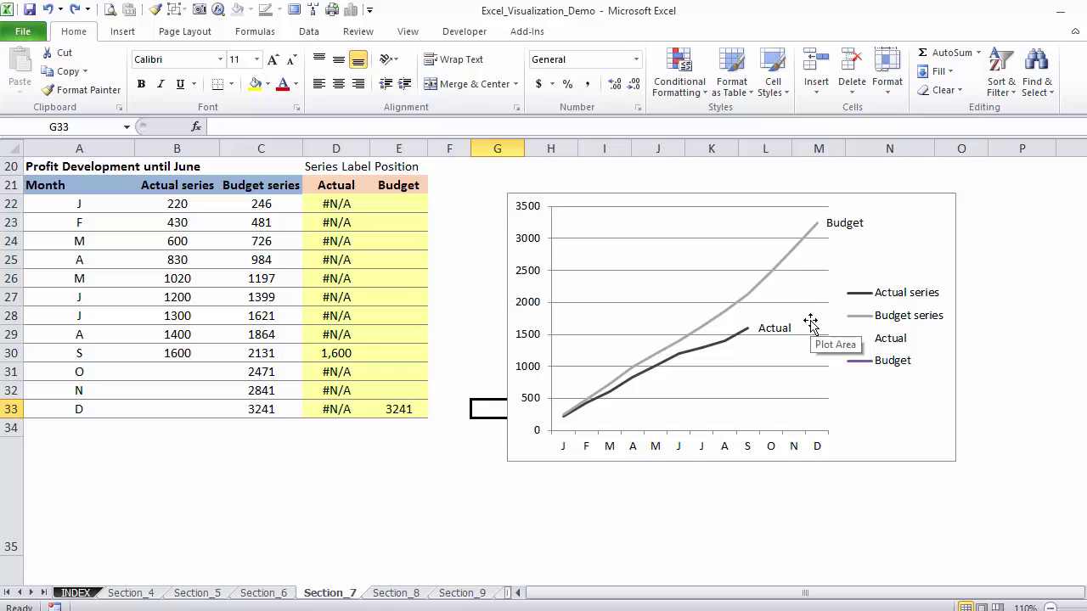
pyautogui.click(875, 295)
pyautogui.press('Delete')
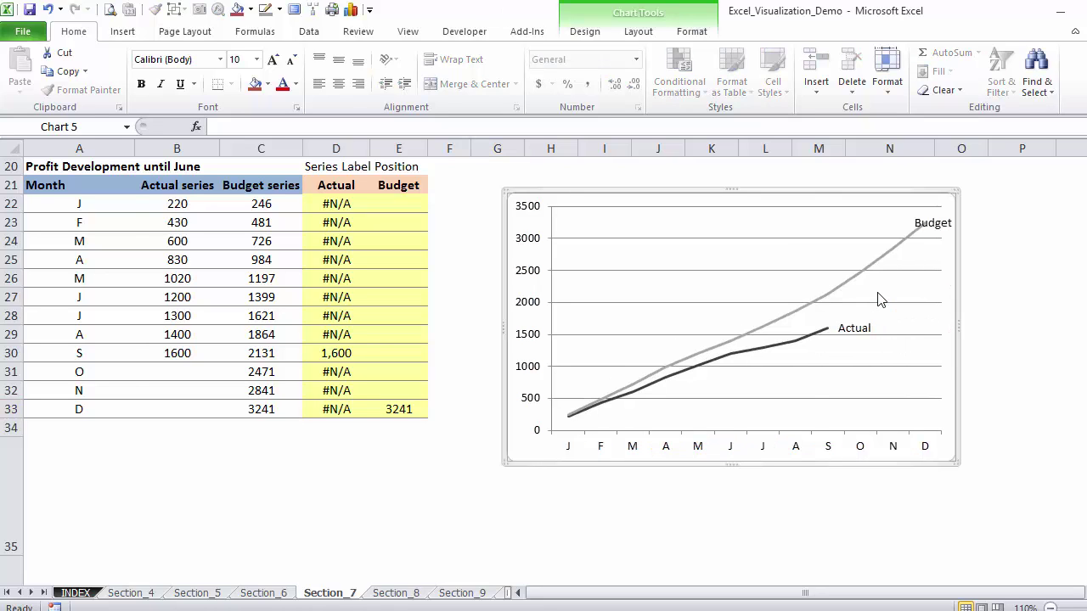
# Step: Narrow the chart's plot area from its right edge to make room for the Budget label
pyautogui.click(896, 294)
pyautogui.moveTo(941, 317); pyautogui.dragTo(898, 315)
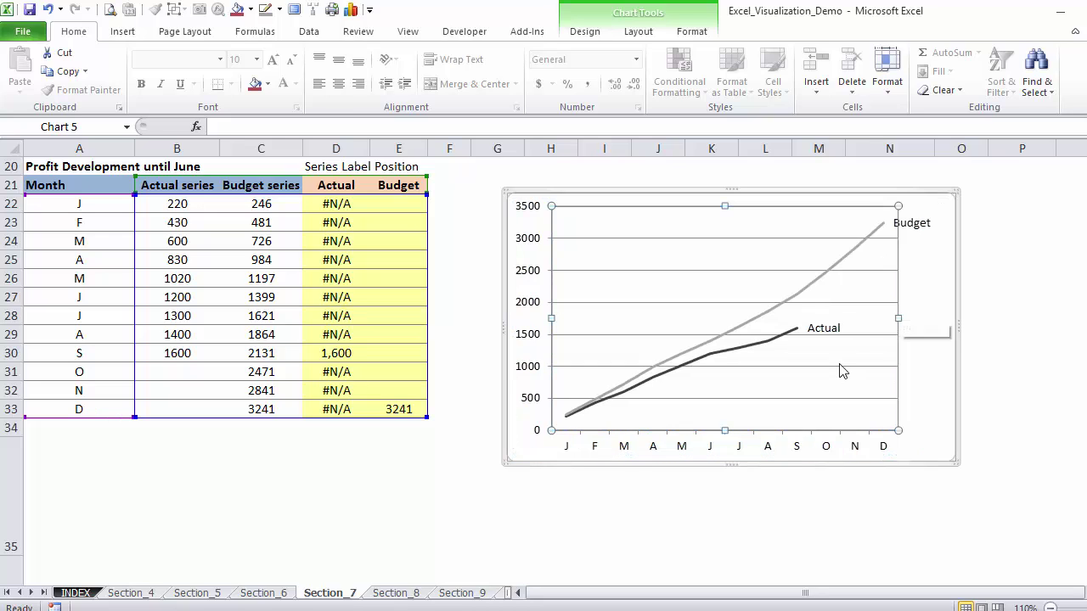
pyautogui.click(478, 394)
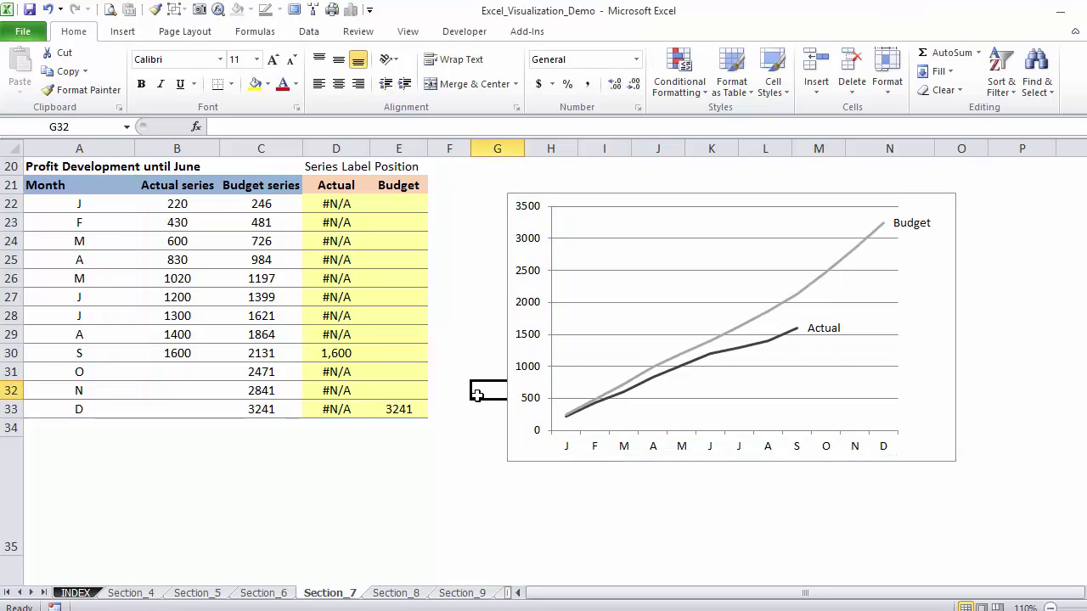
# Step: Enter 2000 as the October value of the Actual series in B31
pyautogui.click(170, 373)
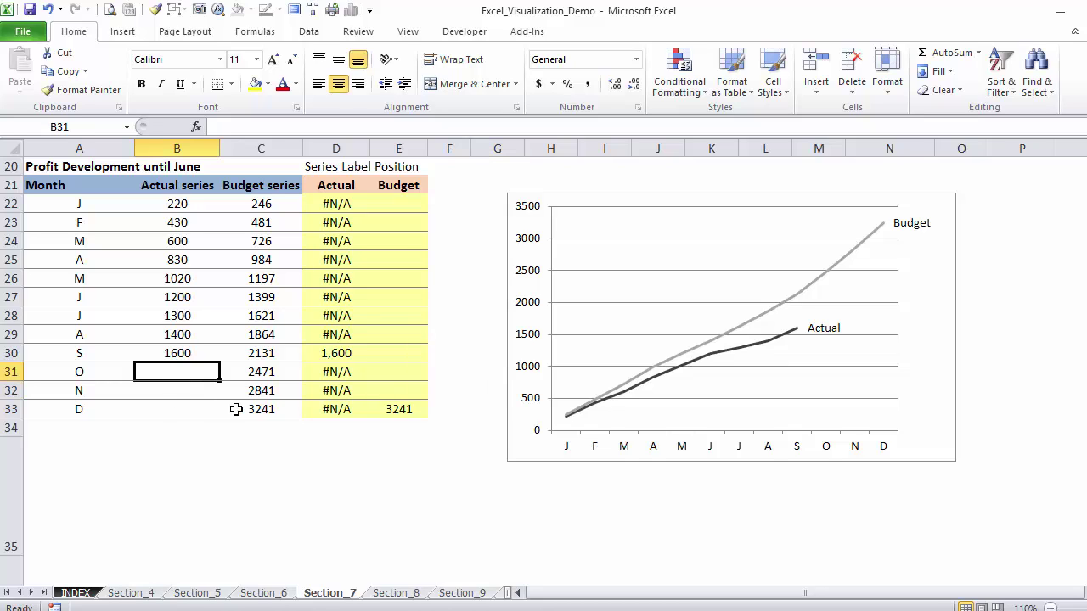
pyautogui.write('2000')
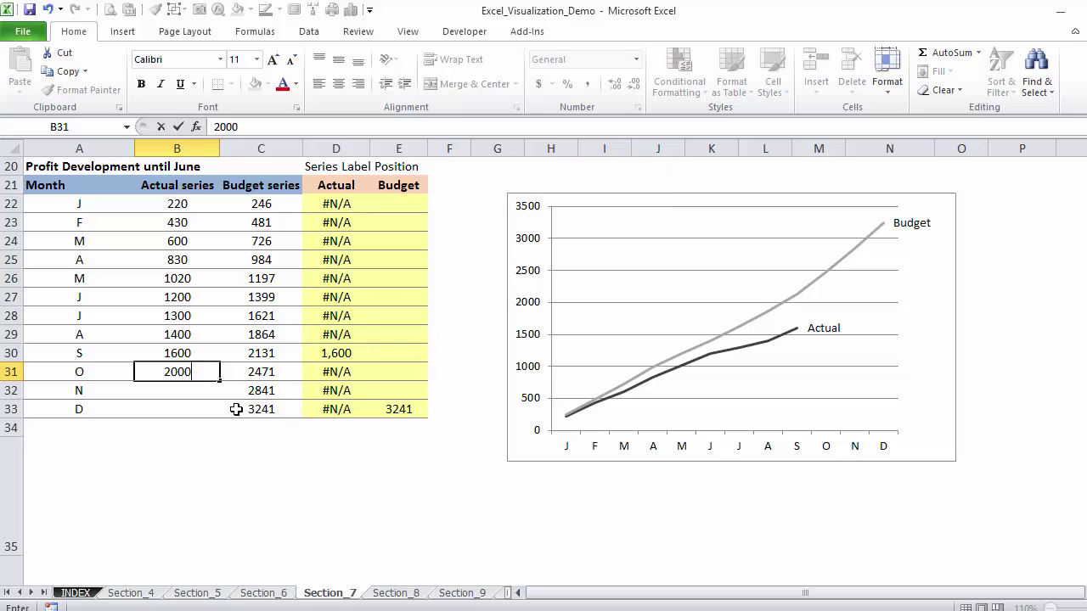
pyautogui.hotkey('ctrl', 'Return')
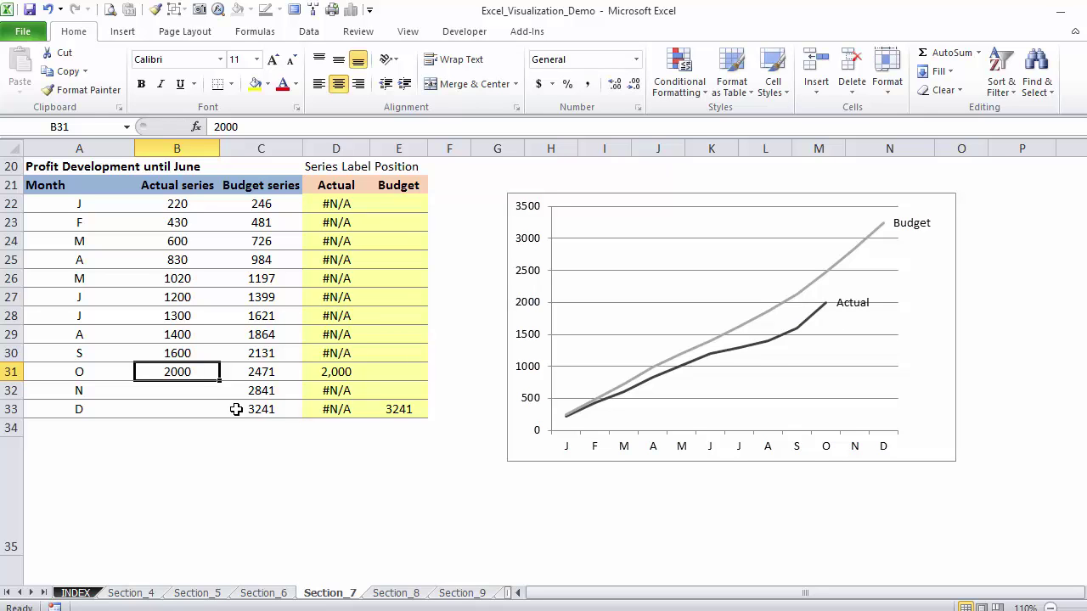